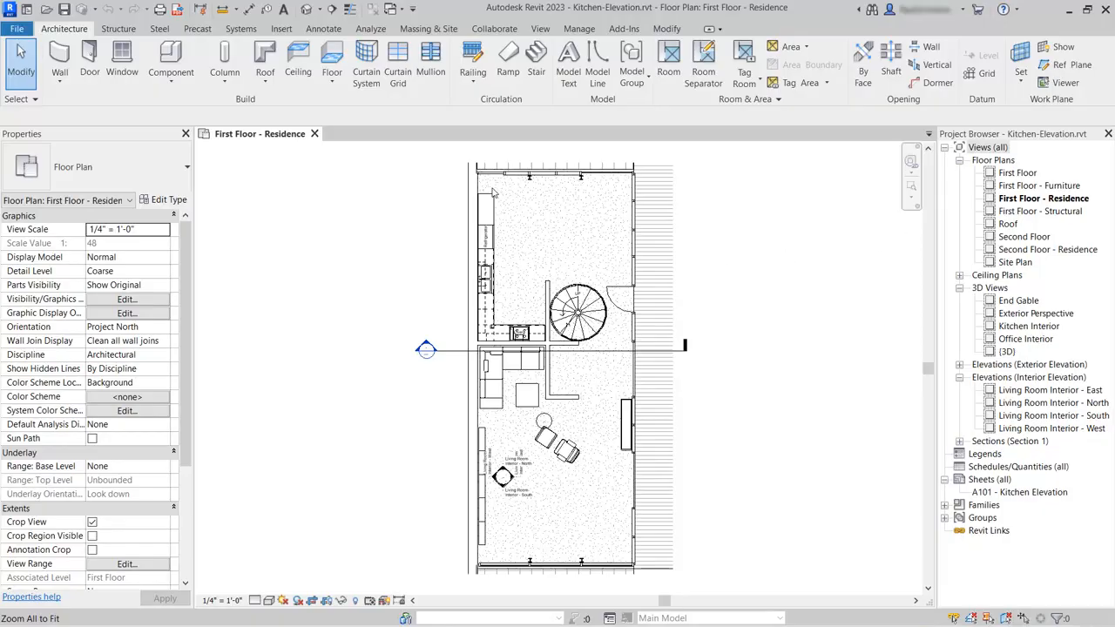
Place an Interior Elevation marker in the kitchen facing the sink wall and enable its second view toward the oven wall.
{"action": "scroll", "coordinate": [497, 194], "scroll_direction": "up", "scroll_amount": 5}
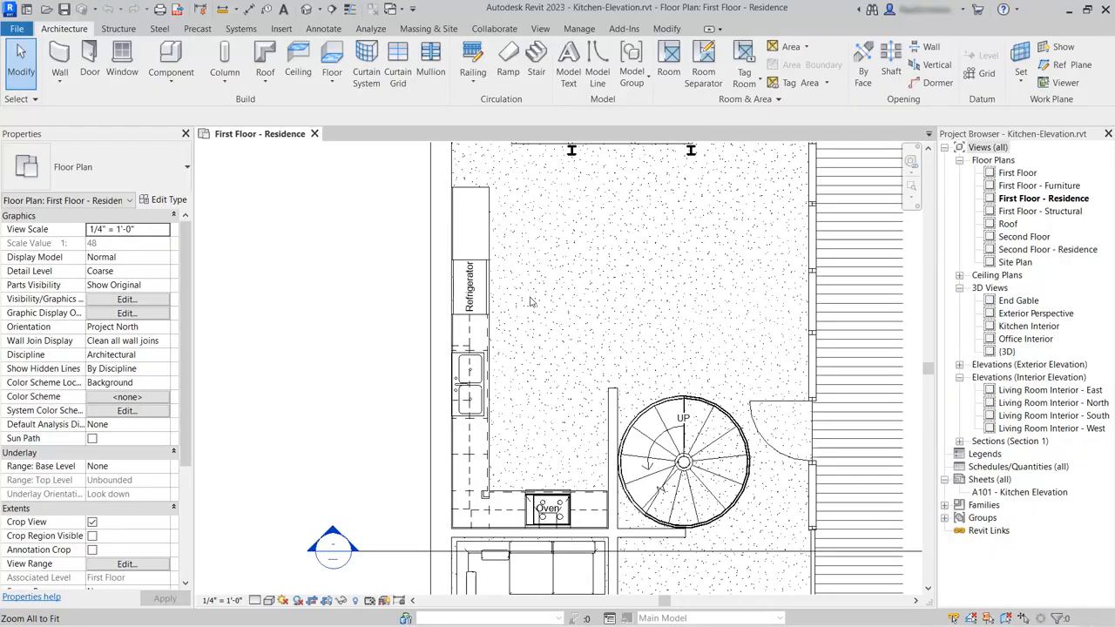
{"action": "left_click", "coordinate": [540, 28]}
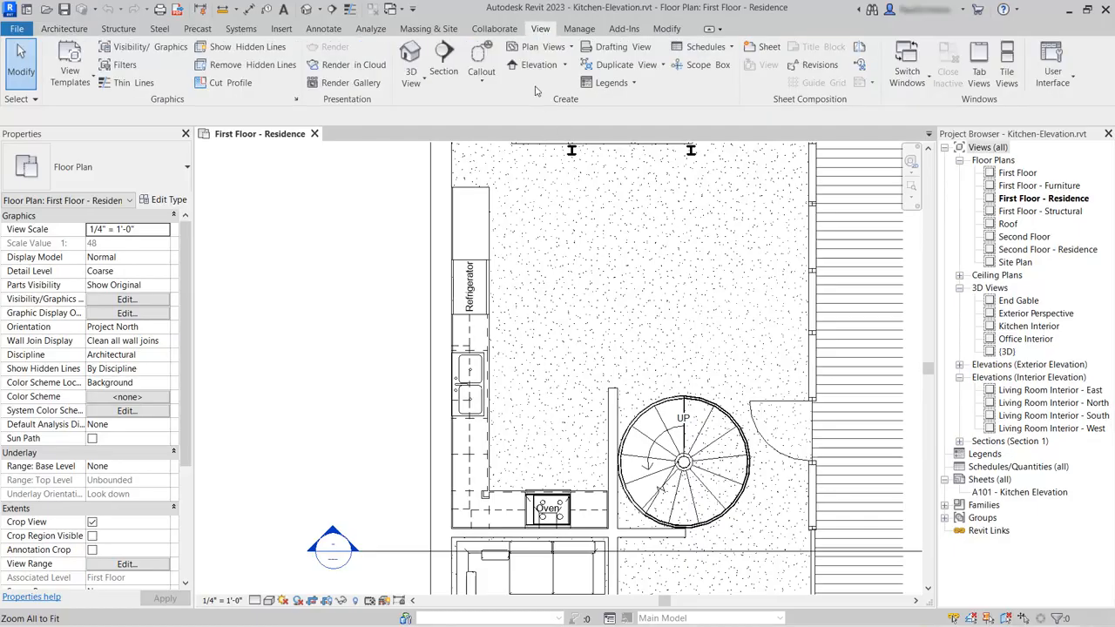
{"action": "left_click", "coordinate": [521, 66]}
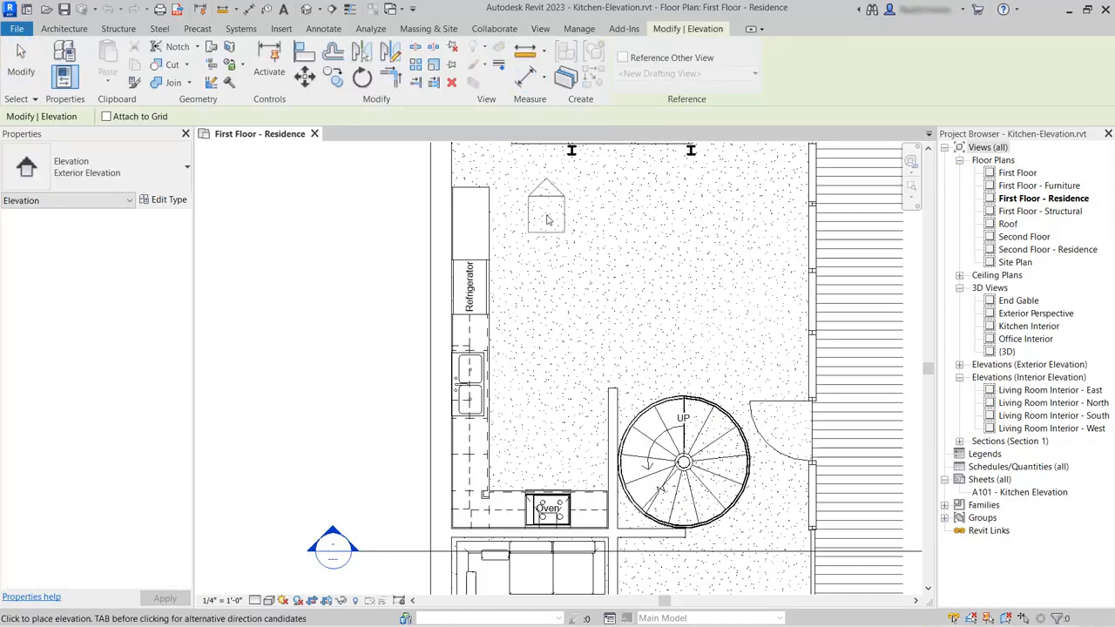
{"action": "left_click", "coordinate": [125, 173]}
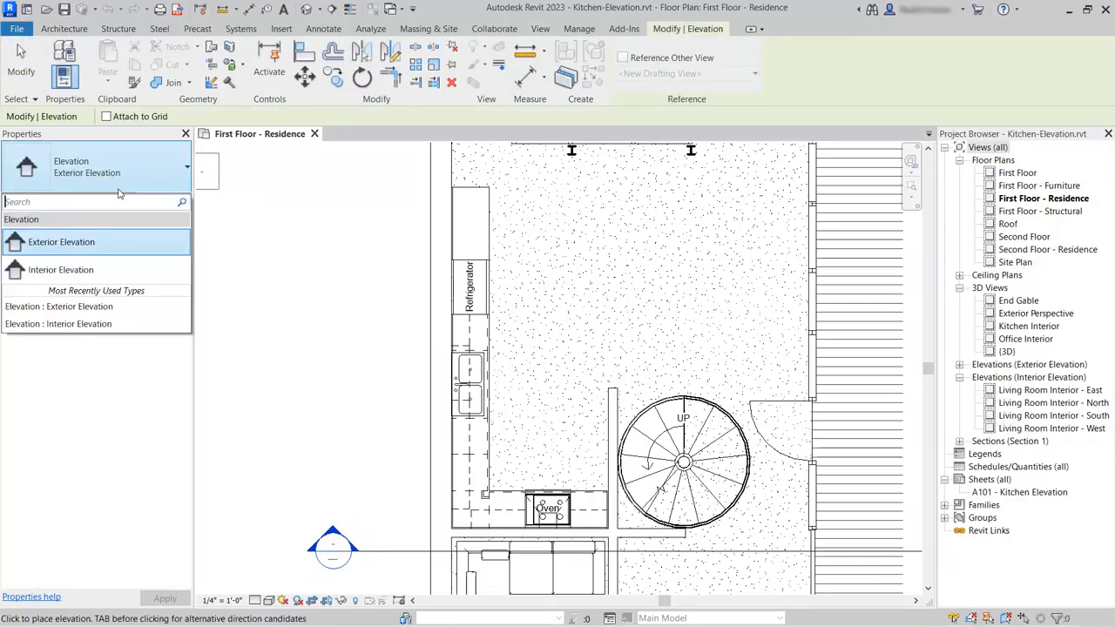
{"action": "left_click", "coordinate": [77, 271]}
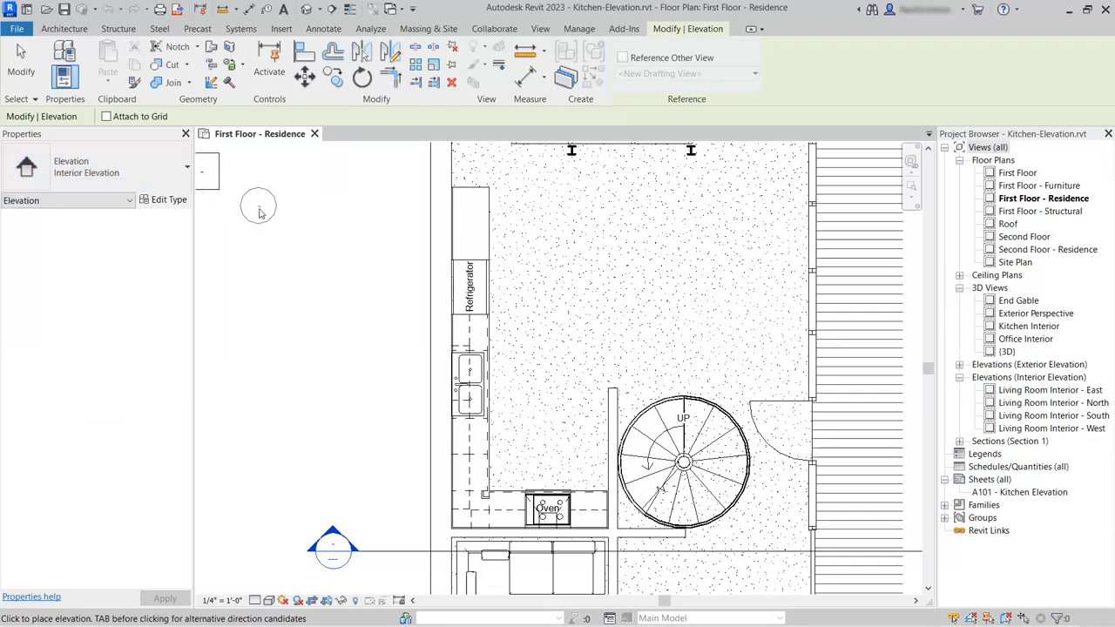
{"action": "left_click", "coordinate": [551, 358]}
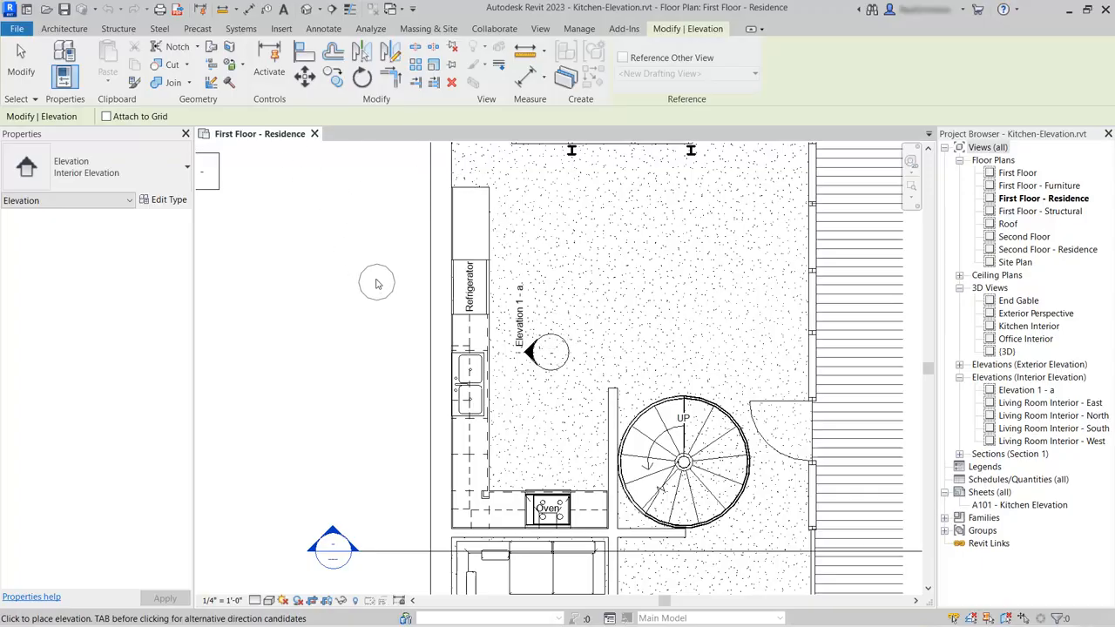
{"action": "left_click", "coordinate": [19, 76]}
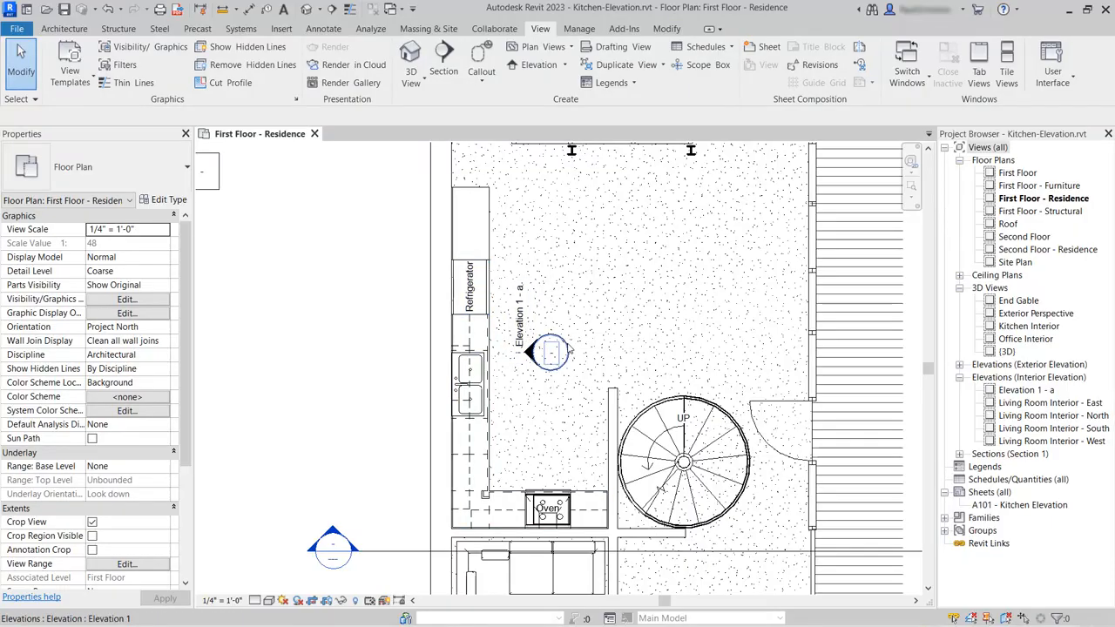
{"action": "left_click", "coordinate": [565, 353]}
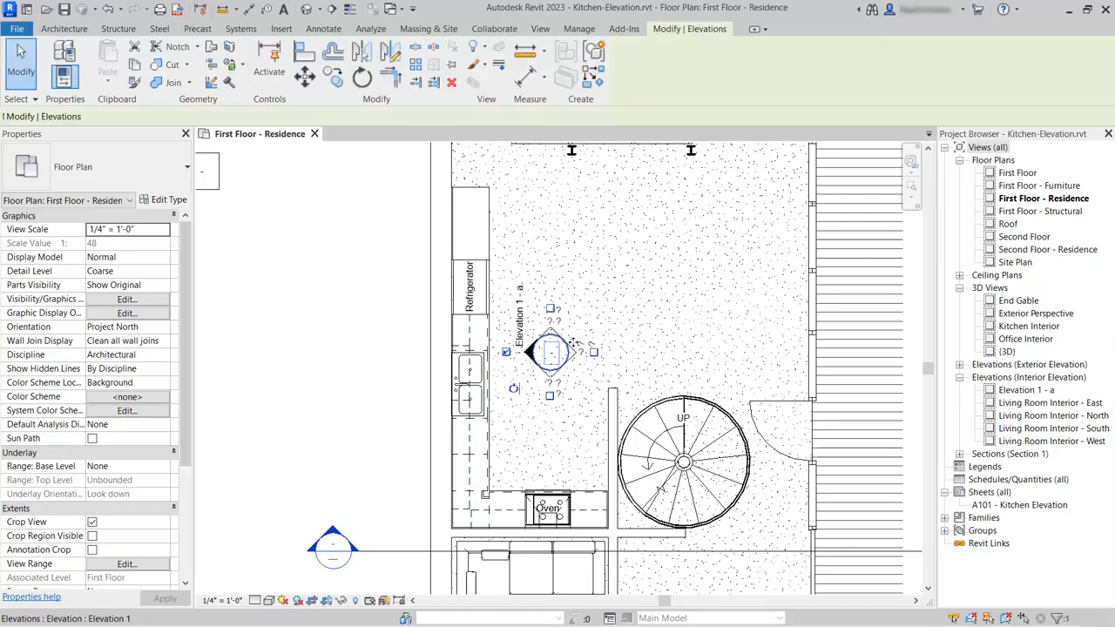
{"action": "left_click", "coordinate": [550, 397]}
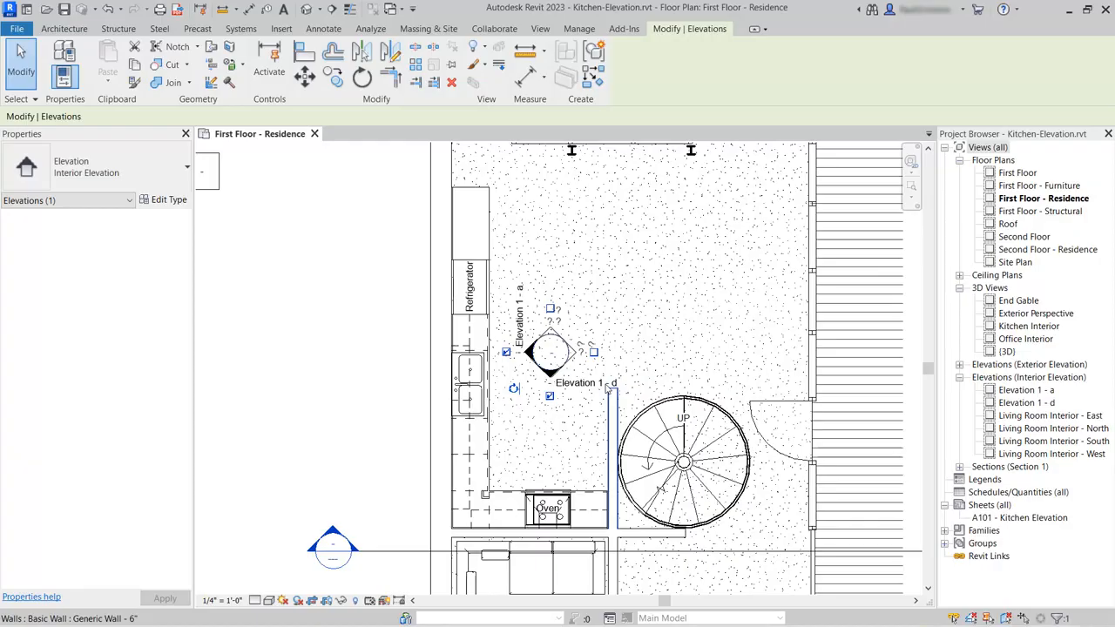
Rename the interior elevation view "Elevation 1 - a" as "Kitchen Elevation 1".
{"action": "right_click", "coordinate": [1026, 392]}
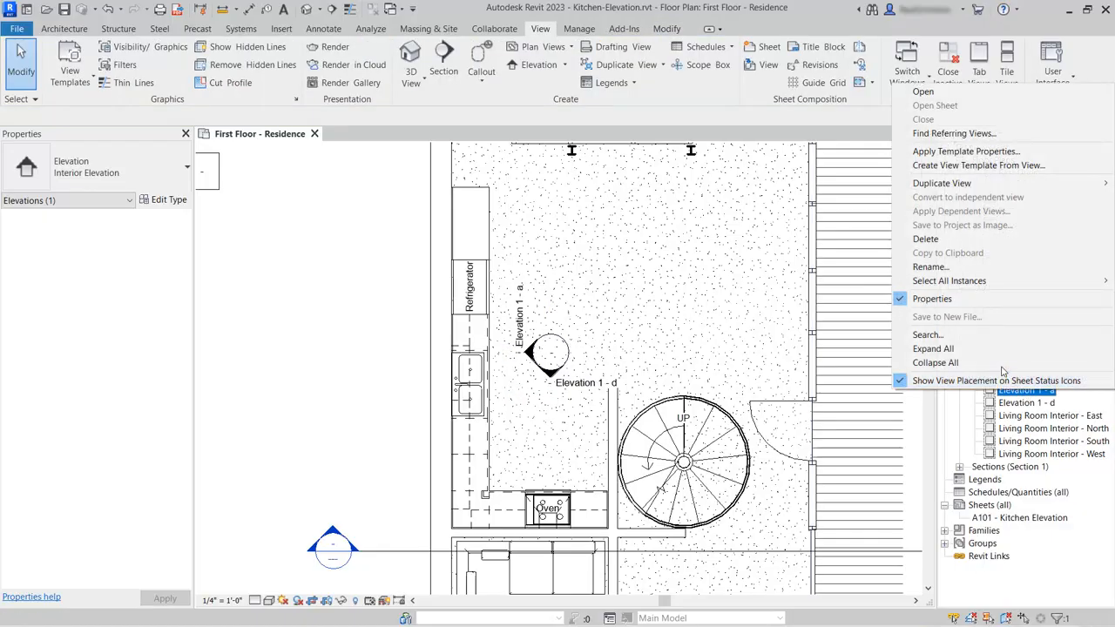
{"action": "left_click", "coordinate": [977, 273]}
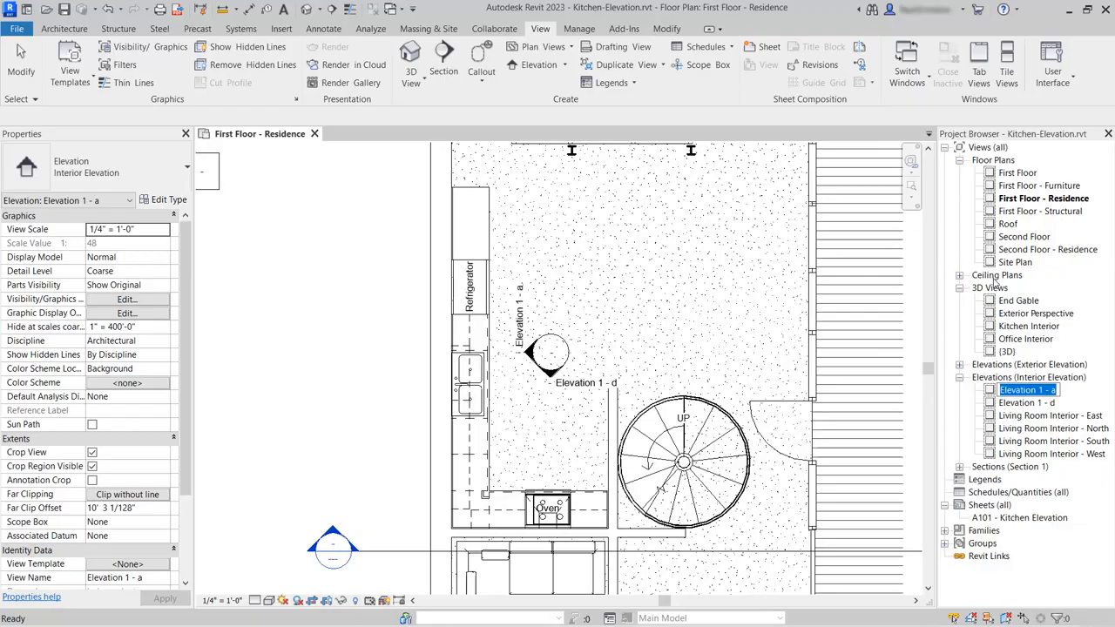
{"action": "type", "text": "Kitchen El"}
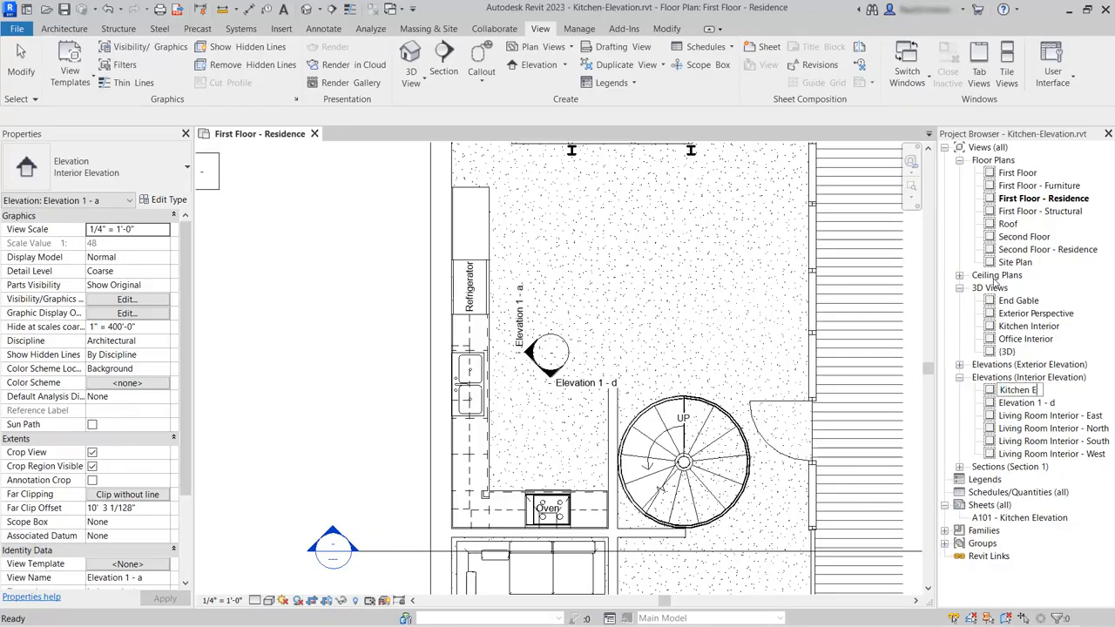
{"action": "type", "text": "evation 1"}
{"action": "key", "text": "Return"}
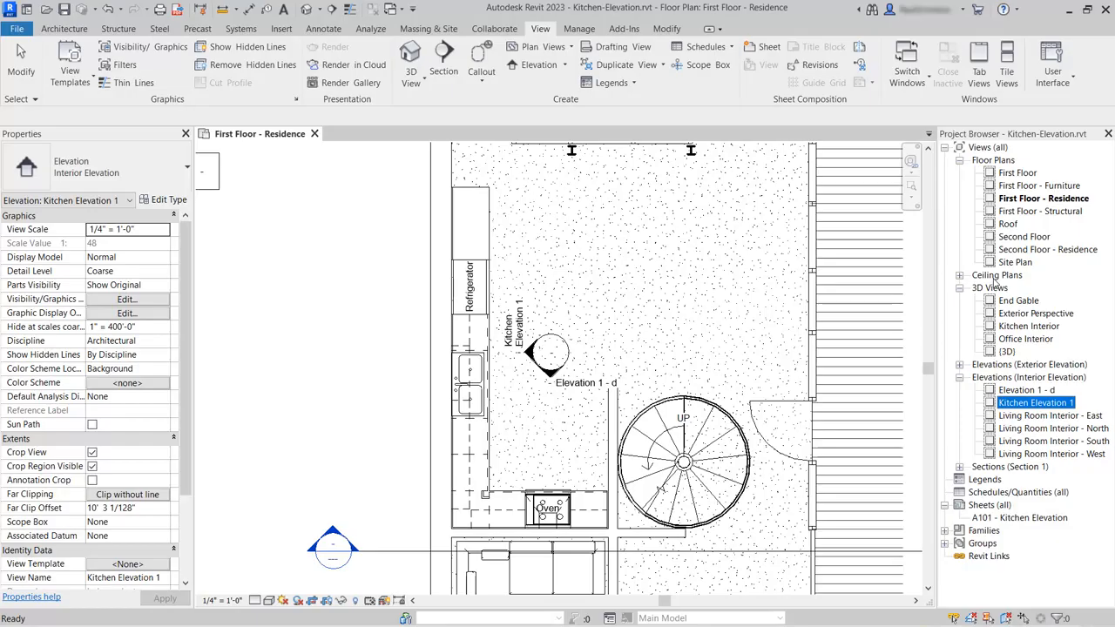
Rename the interior elevation view "Elevation 1 - d" as "Kitchen Elevation 2".
{"action": "right_click", "coordinate": [1028, 392]}
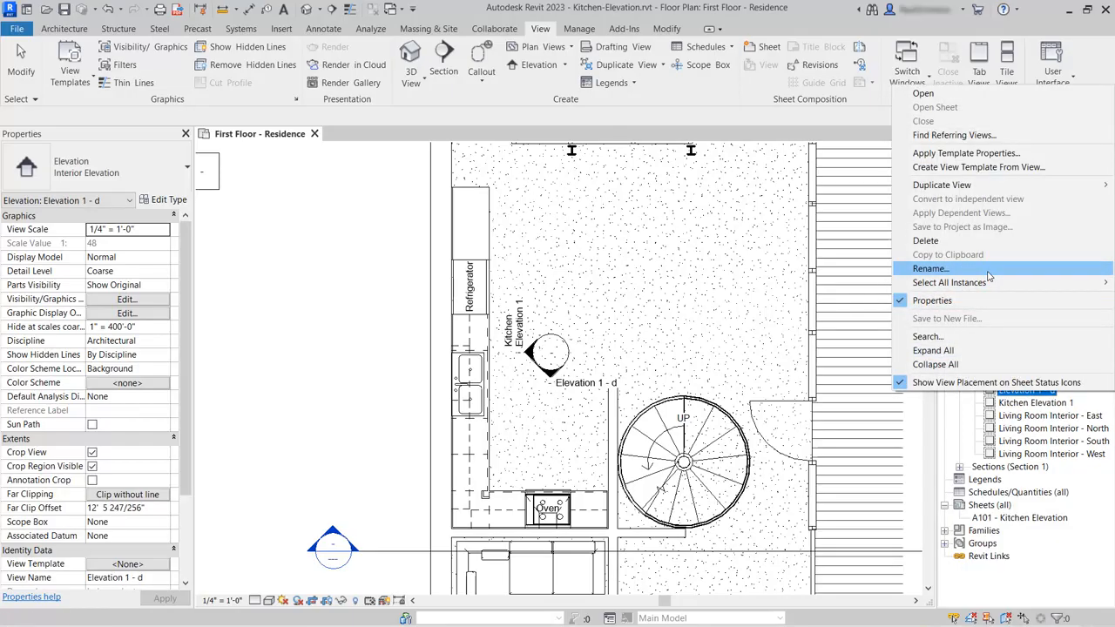
{"action": "left_click", "coordinate": [930, 269]}
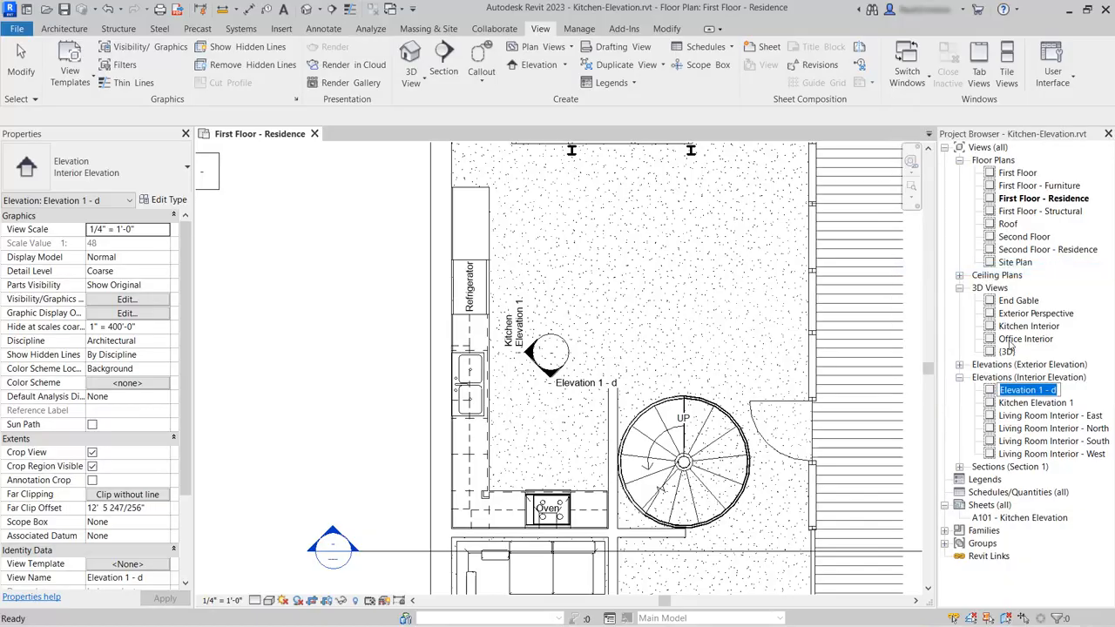
{"action": "type", "text": "Kitchen Elevation 2"}
{"action": "key", "text": "Return"}
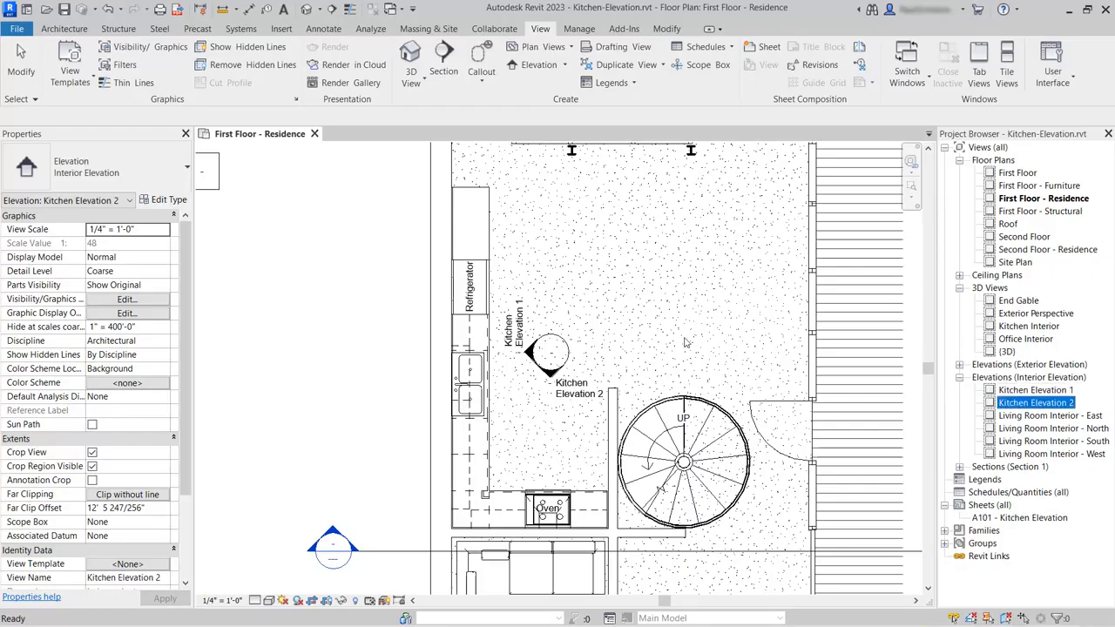
Open Kitchen Elevation 2 and crop it to the floor line and the partition wall, excluding the floor slab and spiral stair.
{"action": "double_click", "coordinate": [1045, 403]}
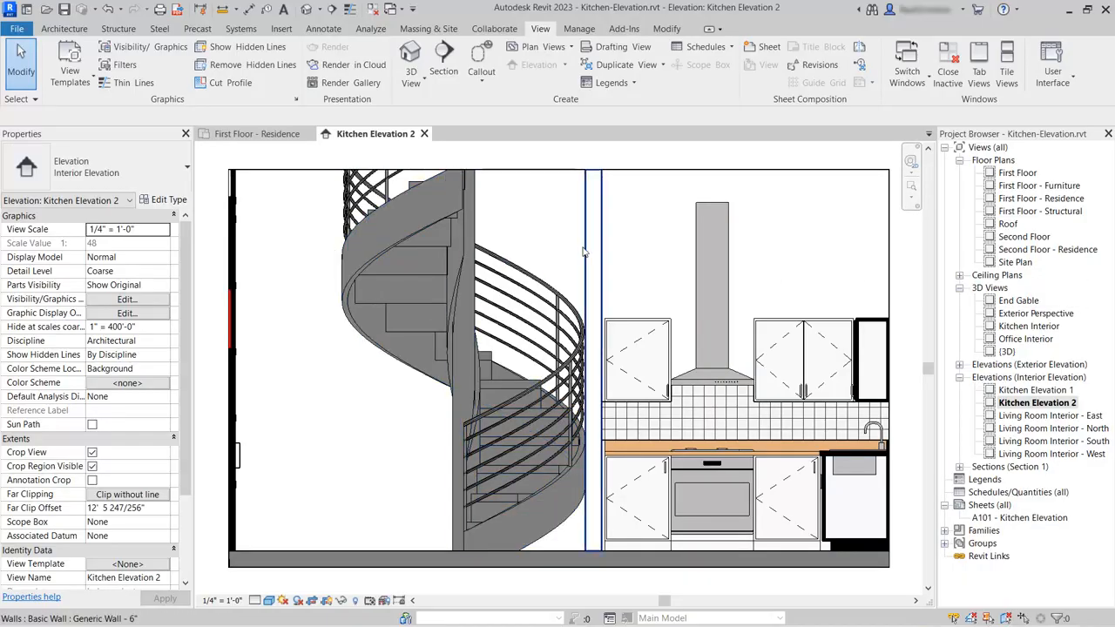
{"action": "left_click", "coordinate": [538, 170]}
{"action": "left_click_drag", "start_coordinate": [561, 570], "coordinate": [560, 550]}
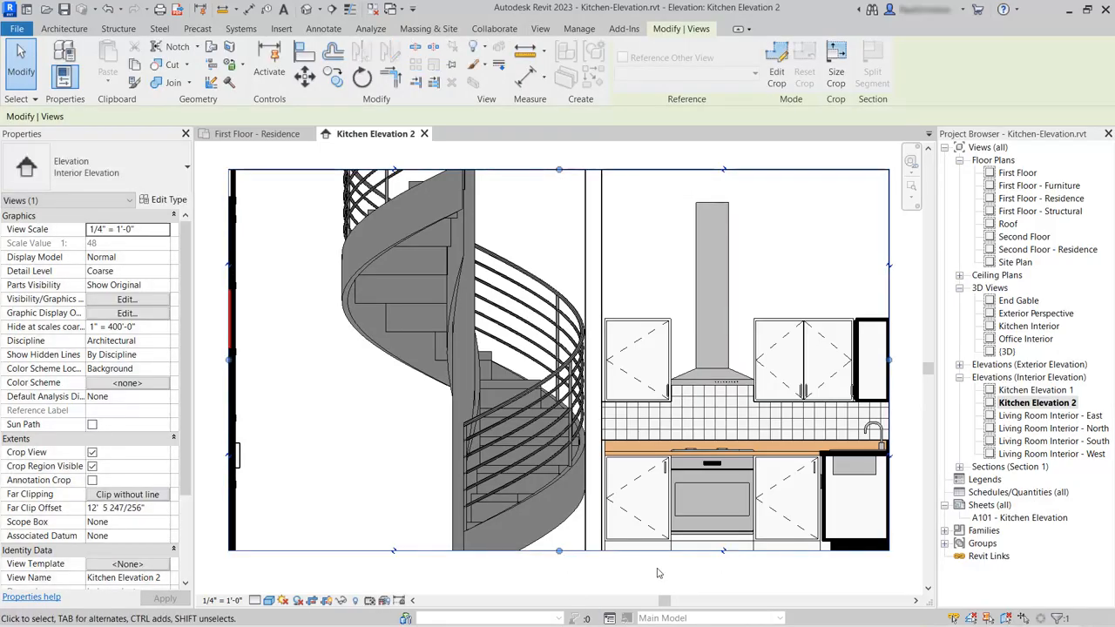
{"action": "left_click_drag", "start_coordinate": [230, 360], "coordinate": [601, 360]}
{"action": "middle_click_drag", "start_coordinate": [792, 261], "coordinate": [625, 251]}
{"action": "scroll", "coordinate": [691, 252], "scroll_direction": "up", "scroll_amount": 1}
{"action": "left_click", "coordinate": [822, 349]}
{"action": "middle_click_drag", "start_coordinate": [826, 292], "coordinate": [806, 303]}
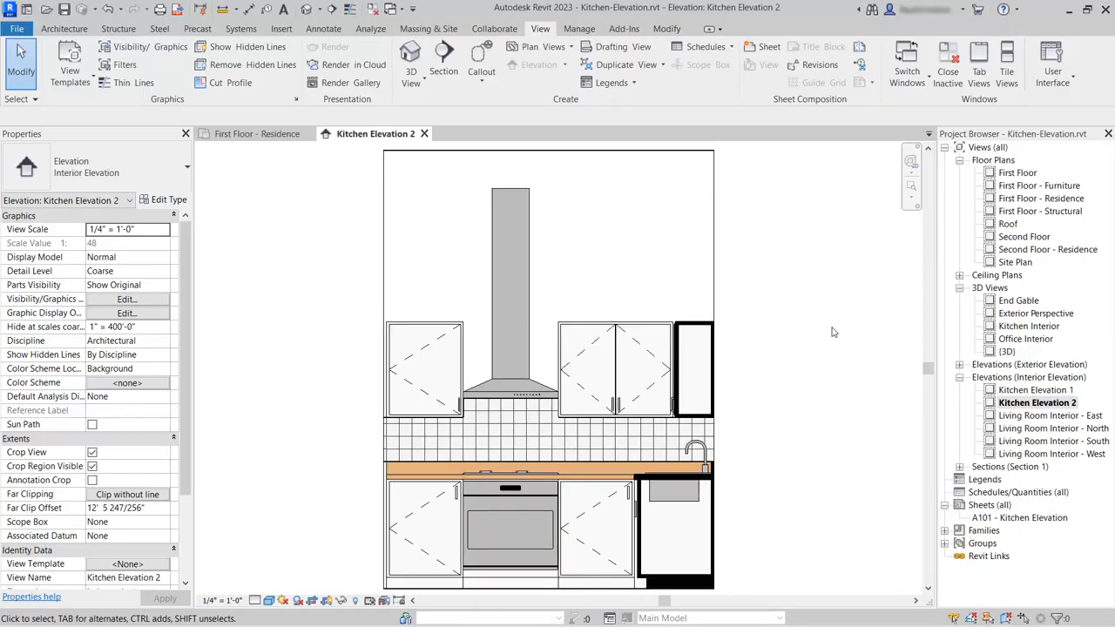
Set the Kitchen Elevation 2 view scale to 1/2" = 1'-0" and turn its shadows on.
{"action": "left_click", "coordinate": [219, 601]}
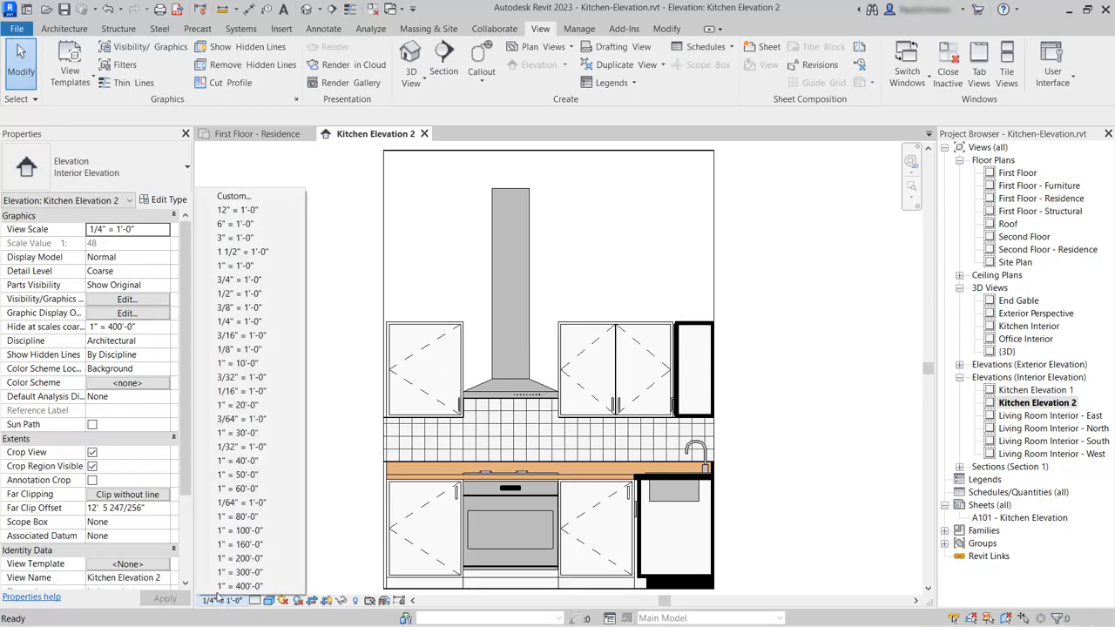
{"action": "left_click", "coordinate": [270, 296]}
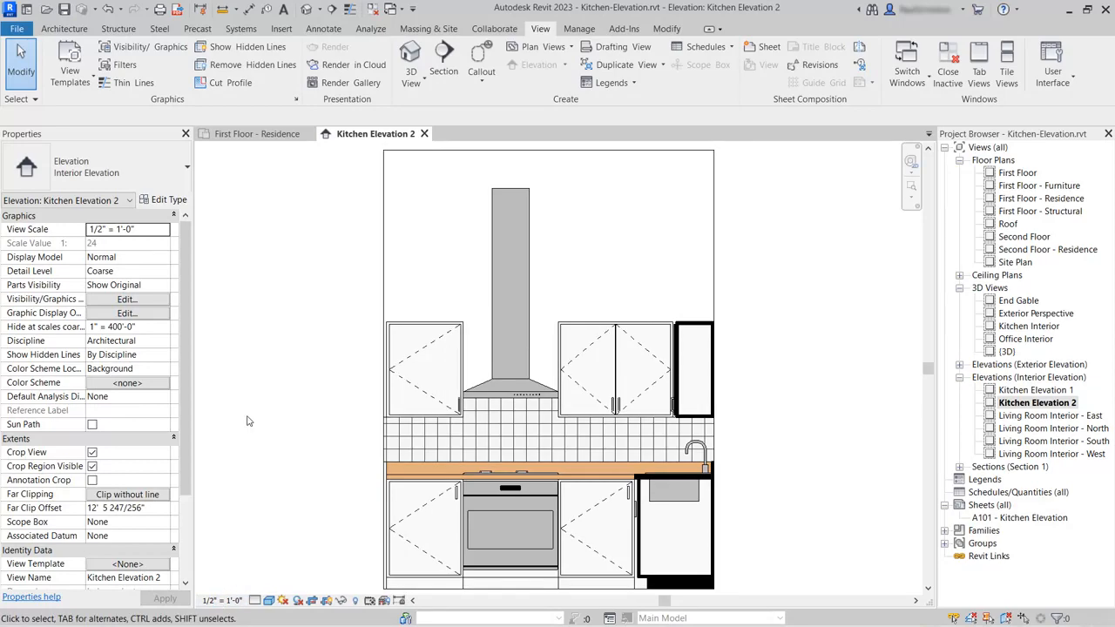
{"action": "left_click", "coordinate": [298, 601]}
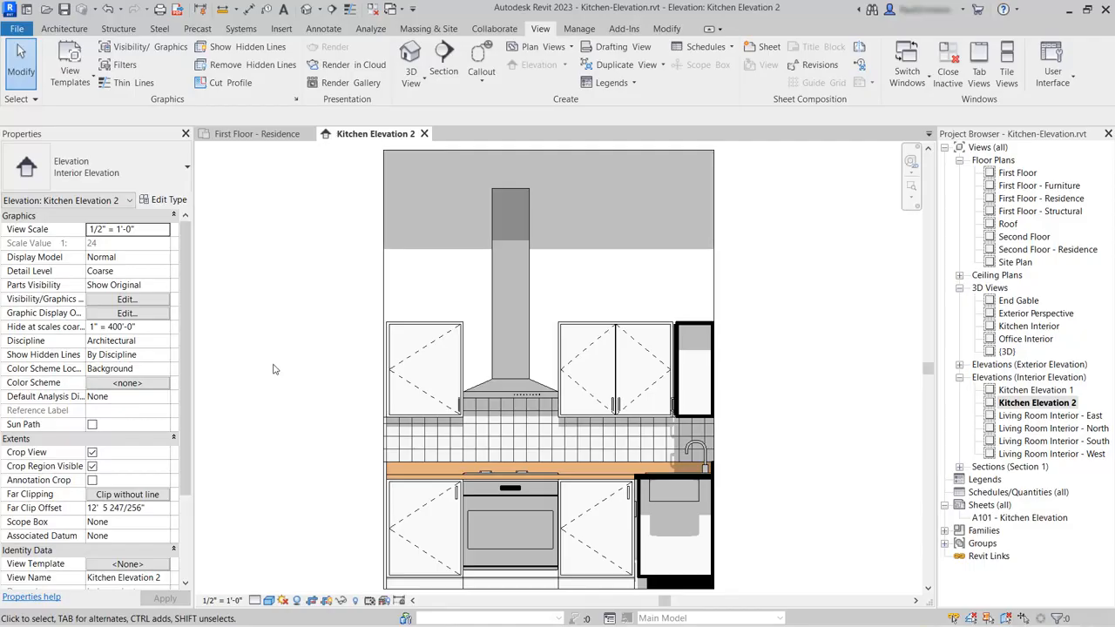
Select all kitchen elements in the elevation and filter out Furniture, Plumbing Fixtures and Split Face, keeping Casework and Specialty Equipment.
{"action": "left_click_drag", "start_coordinate": [339, 170], "coordinate": [792, 601]}
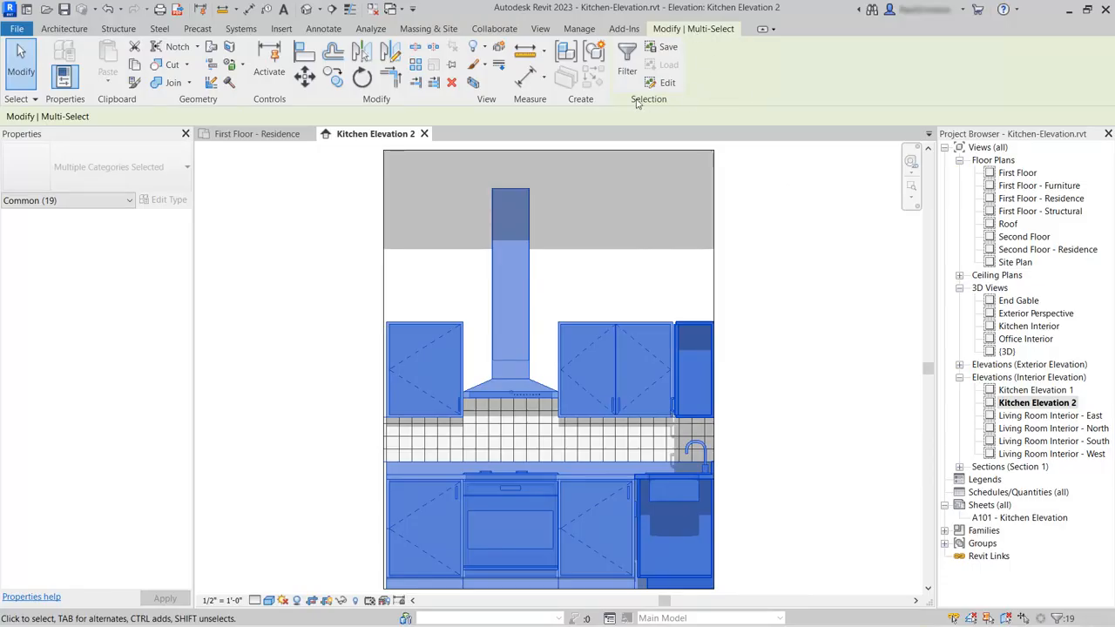
{"action": "left_click", "coordinate": [630, 58]}
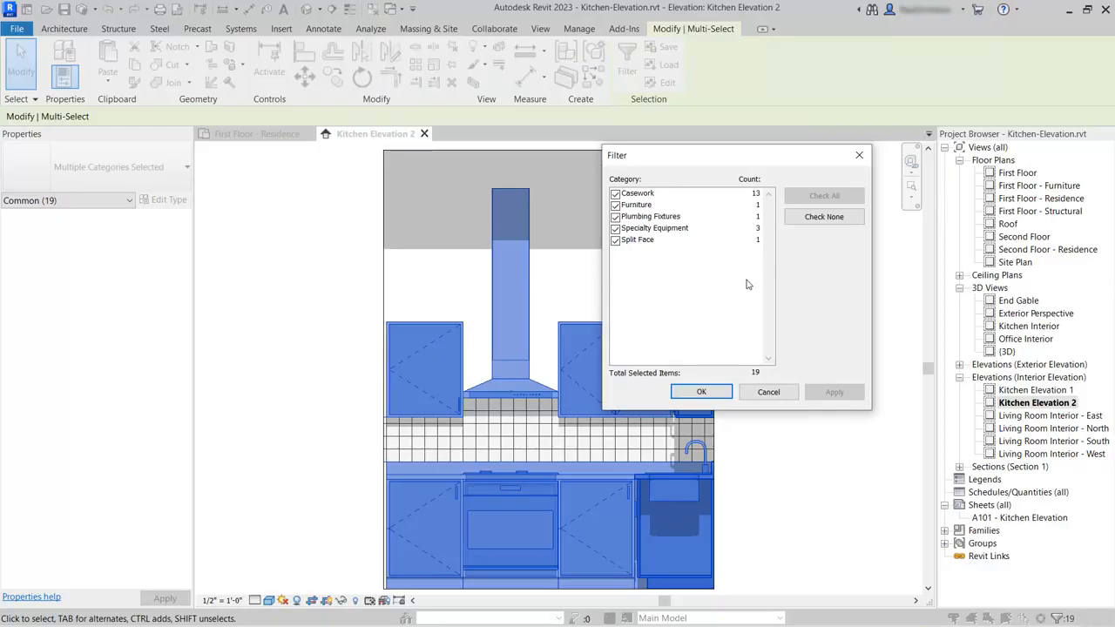
{"action": "left_click", "coordinate": [616, 206]}
{"action": "left_click", "coordinate": [615, 217]}
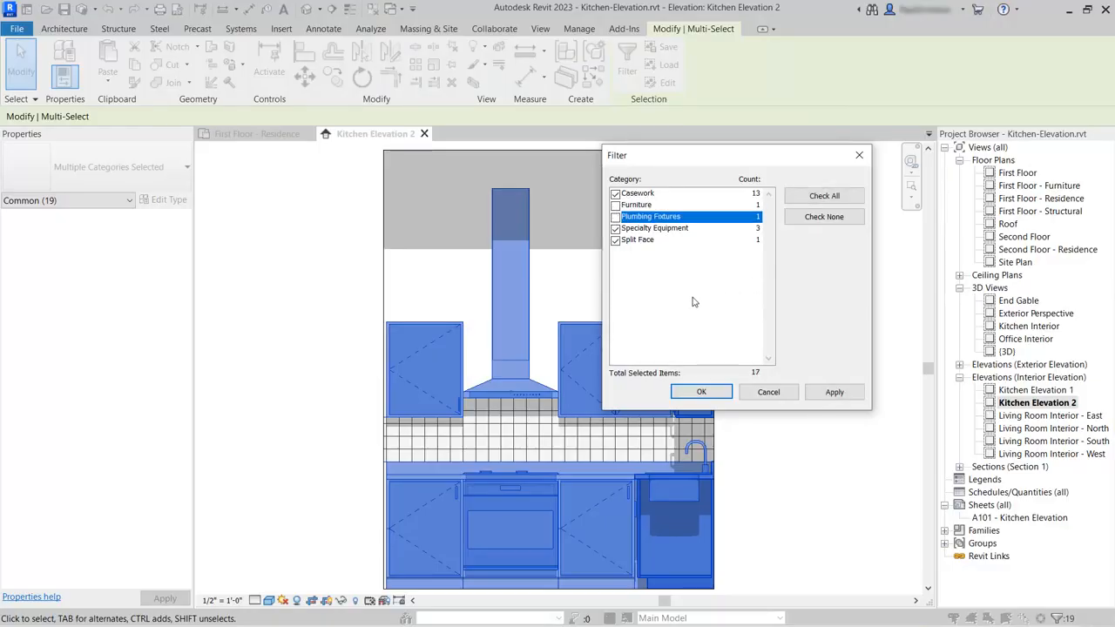
{"action": "left_click", "coordinate": [616, 241]}
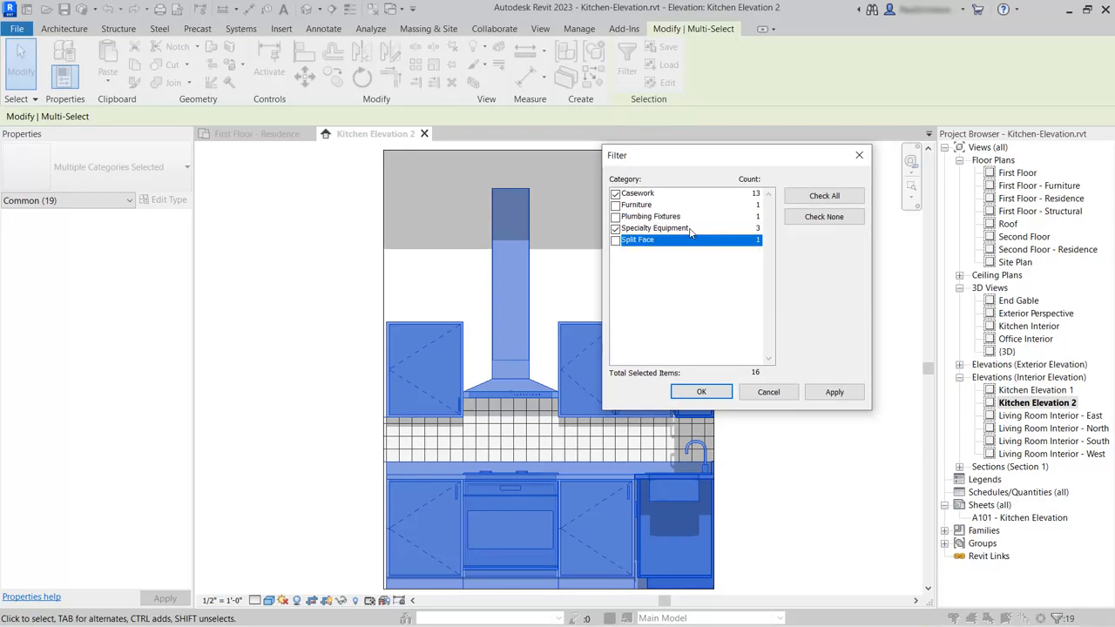
{"action": "left_click", "coordinate": [702, 393]}
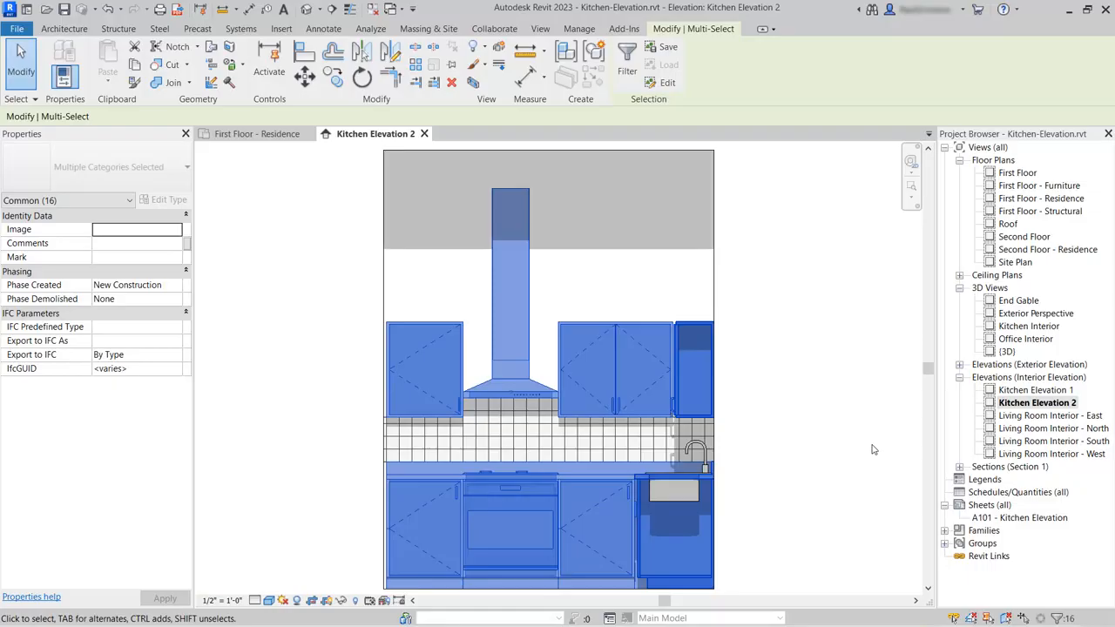
Tag only the selected objects with Multi-Category Tags using Object Description Tag : Center Aligned, horizontal and without leaders.
{"action": "left_click", "coordinate": [321, 30]}
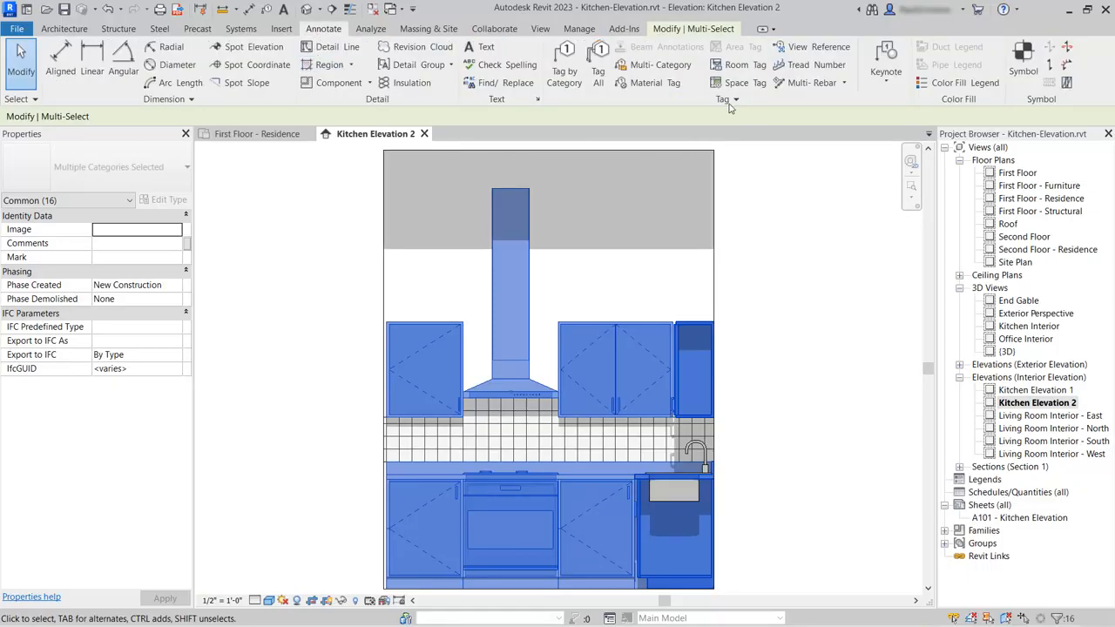
{"action": "left_click", "coordinate": [598, 65]}
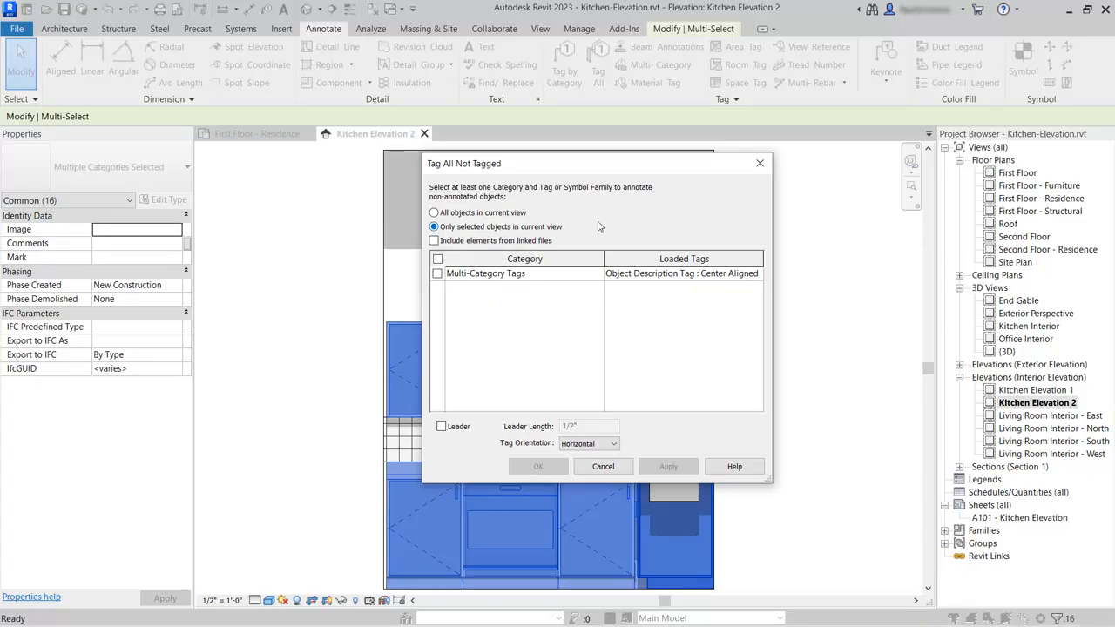
{"action": "left_click", "coordinate": [437, 273]}
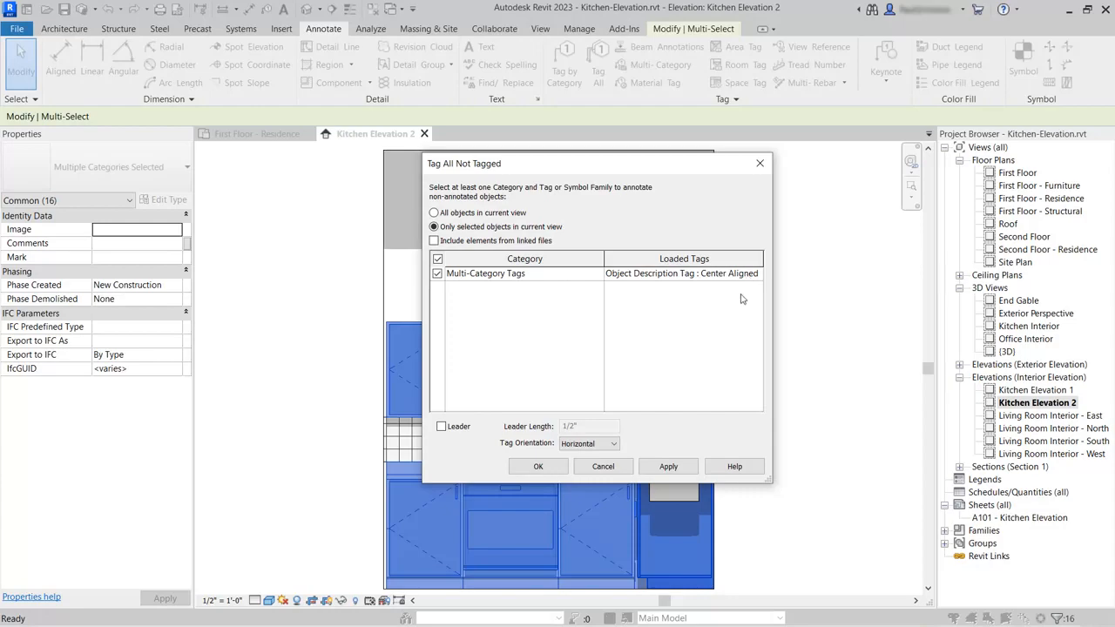
{"action": "left_click", "coordinate": [538, 468]}
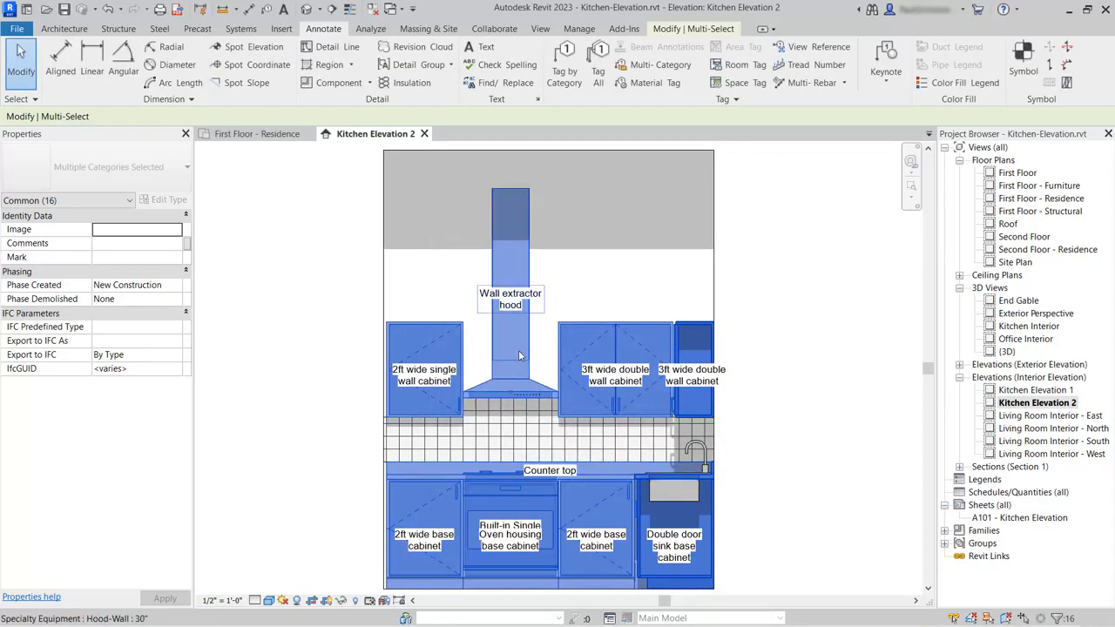
{"action": "left_click", "coordinate": [806, 381]}
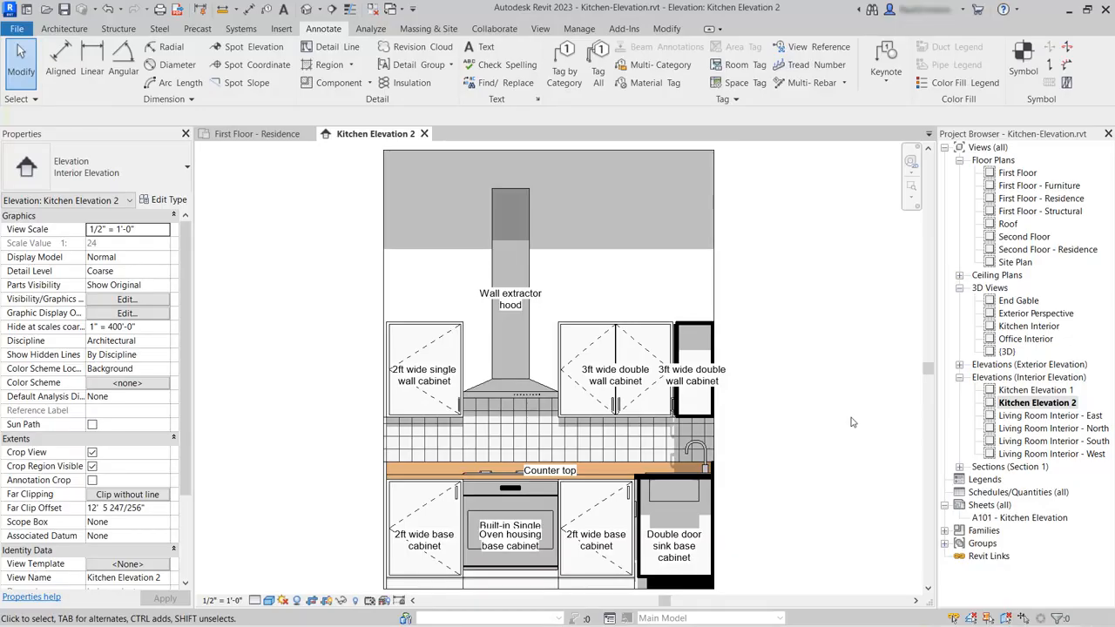
Open Kitchen Elevation 1 and crop it to the floor line and the far end of the counter top beyond the refrigerator.
{"action": "left_click", "coordinate": [1033, 391]}
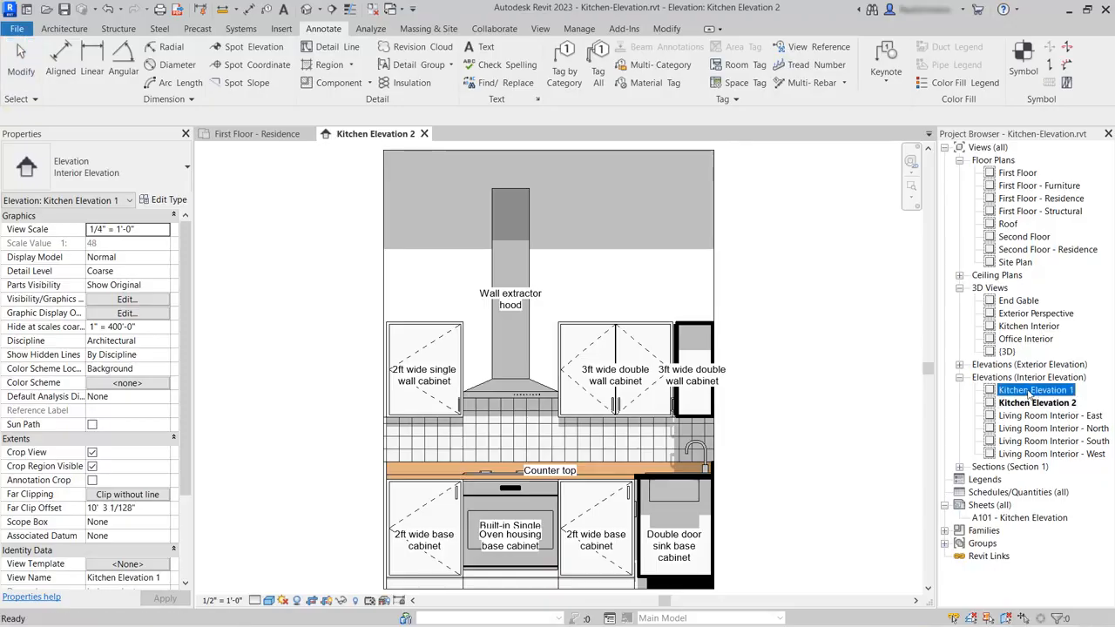
{"action": "double_click", "coordinate": [1033, 390]}
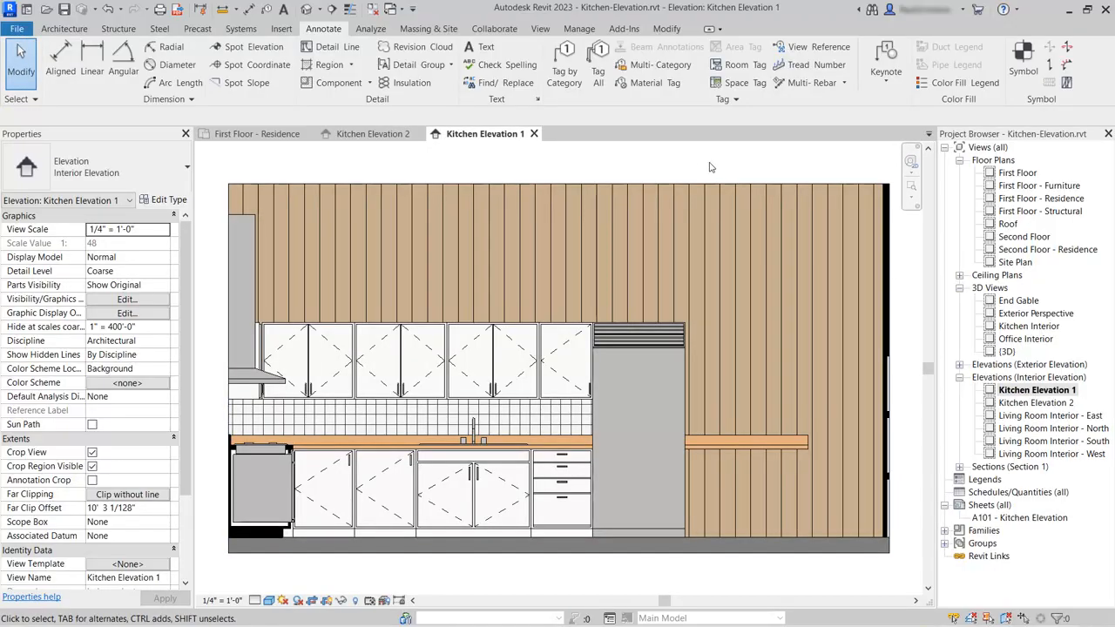
{"action": "left_click", "coordinate": [664, 184]}
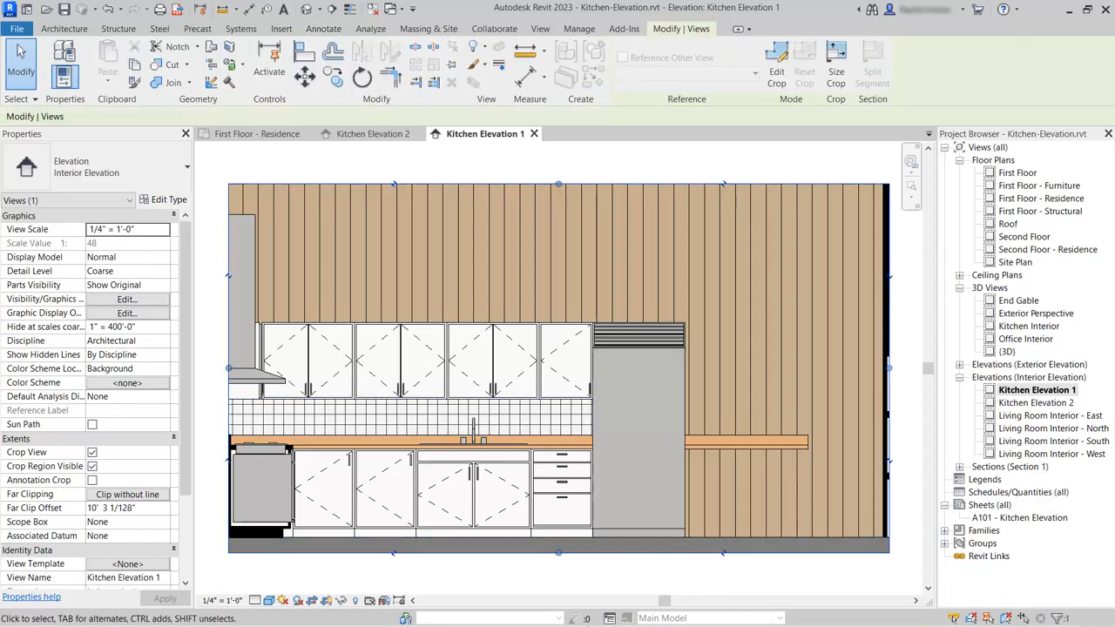
{"action": "left_click_drag", "start_coordinate": [558, 554], "coordinate": [560, 537]}
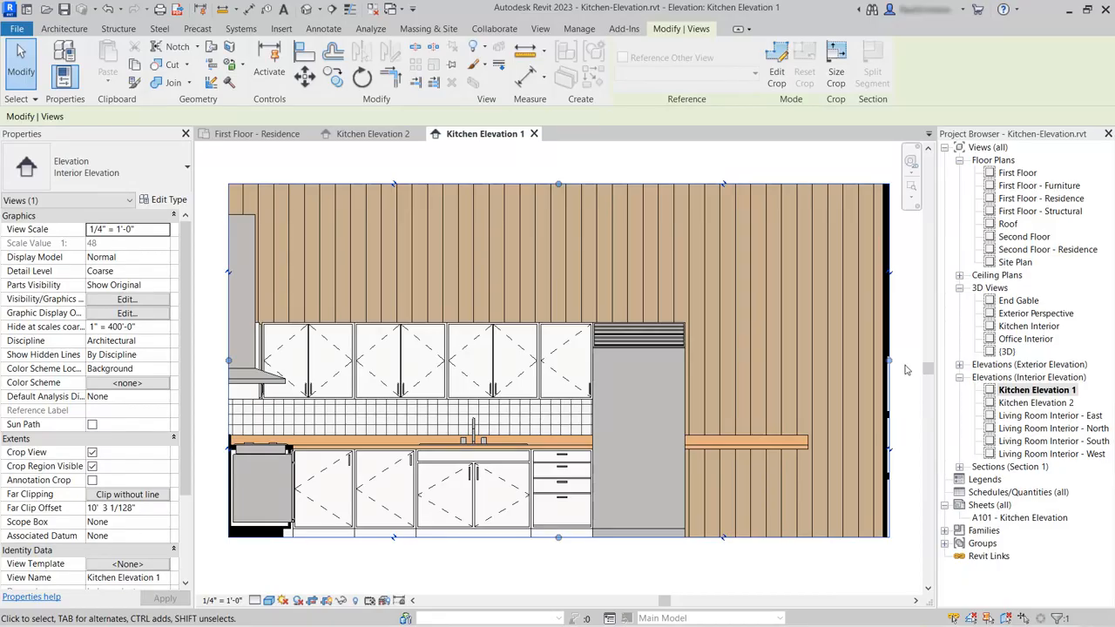
{"action": "left_click_drag", "start_coordinate": [890, 364], "coordinate": [810, 357]}
{"action": "left_click", "coordinate": [516, 540]}
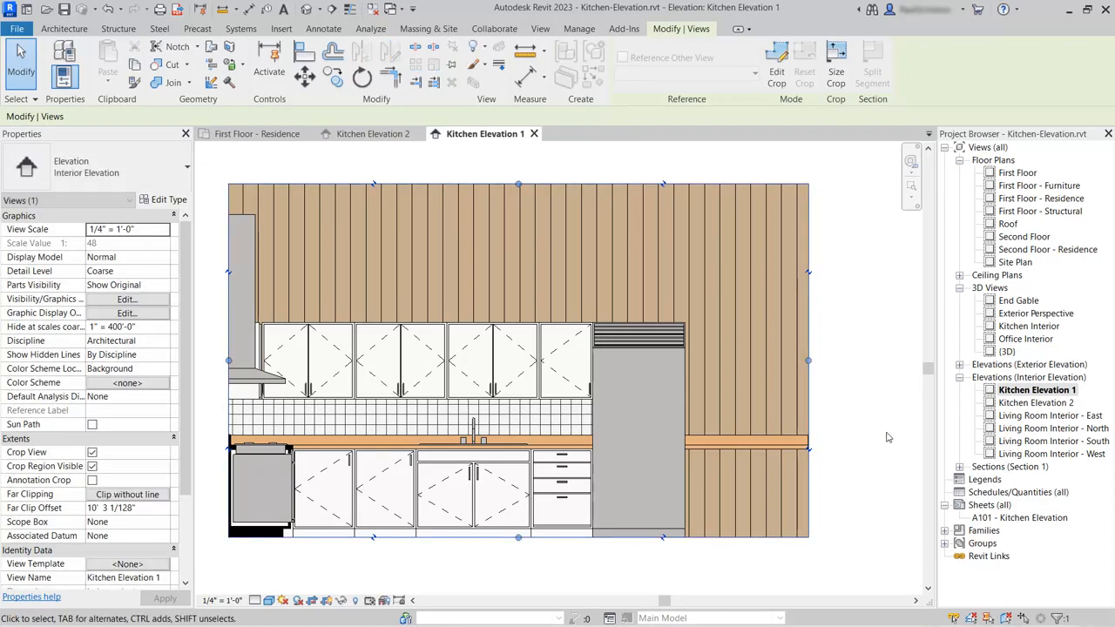
Set the Kitchen Elevation 1 view scale to 1/2" = 1'-0" and turn its shadows on.
{"action": "left_click", "coordinate": [223, 601]}
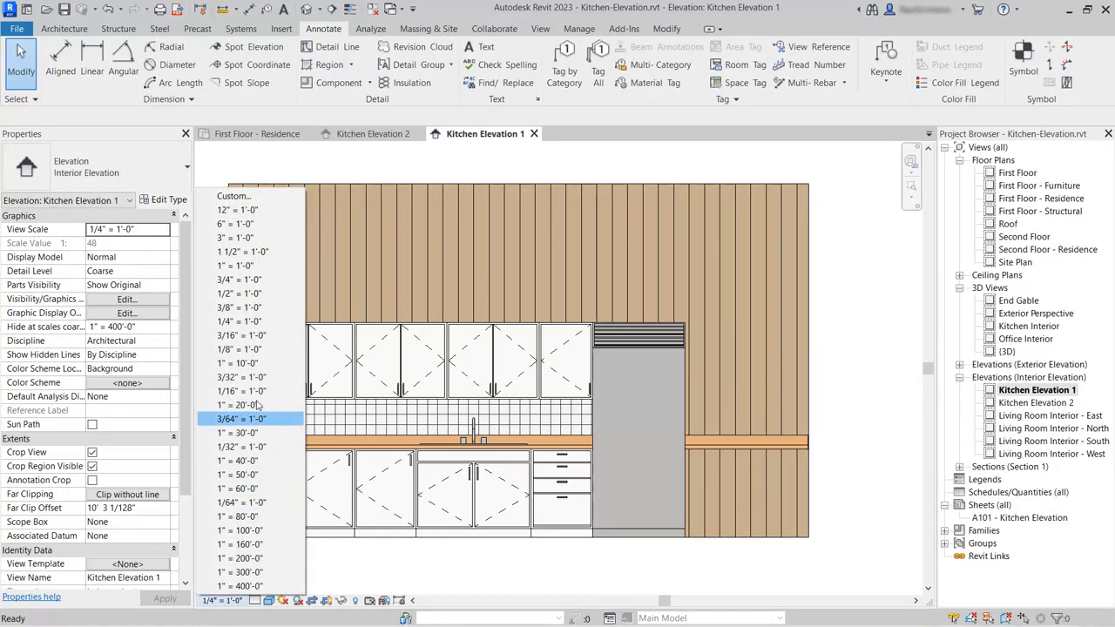
{"action": "left_click", "coordinate": [237, 293]}
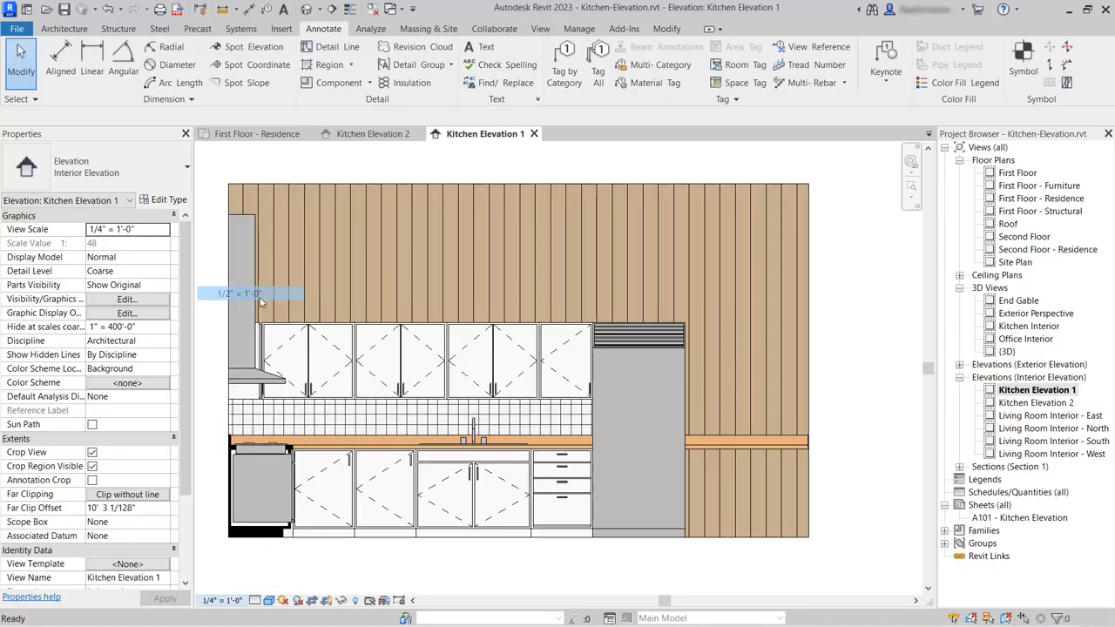
{"action": "left_click", "coordinate": [297, 601]}
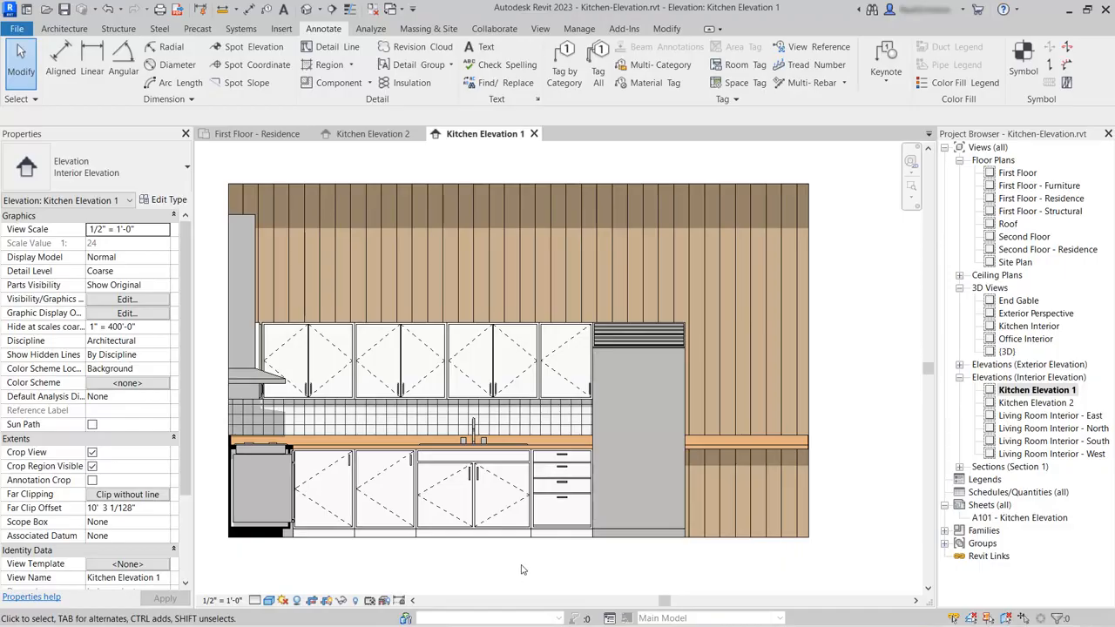
Select all kitchen elements in Kitchen Elevation 1 and filter out Plumbing Fixtures and Split Face, keeping Casework and Specialty Equipment.
{"action": "middle_click_drag", "start_coordinate": [462, 561], "coordinate": [510, 558]}
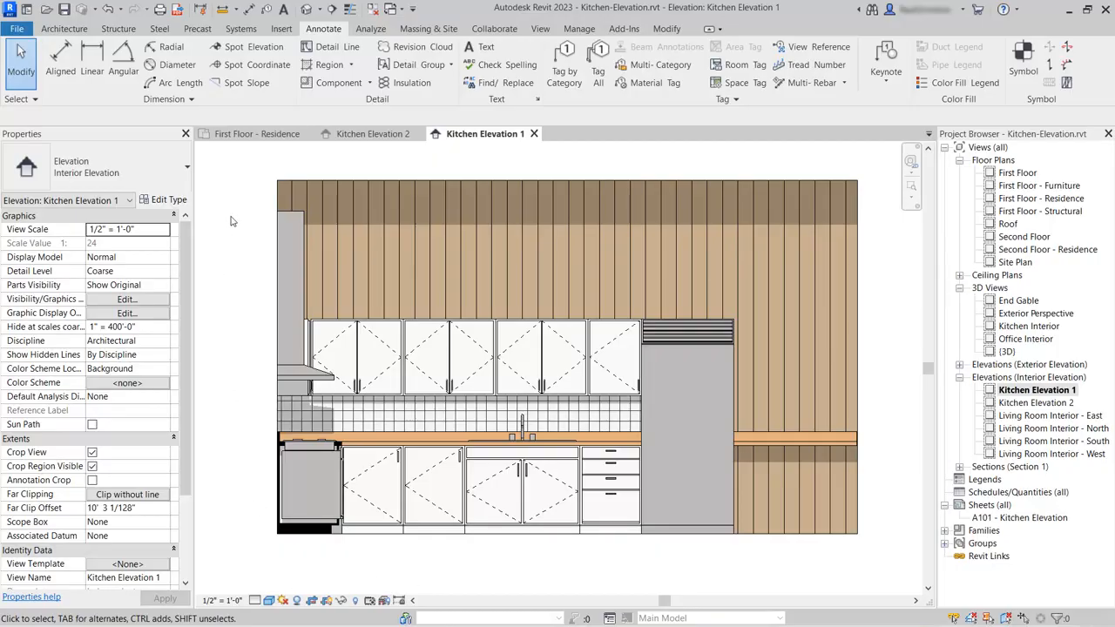
{"action": "left_click_drag", "start_coordinate": [244, 201], "coordinate": [888, 559]}
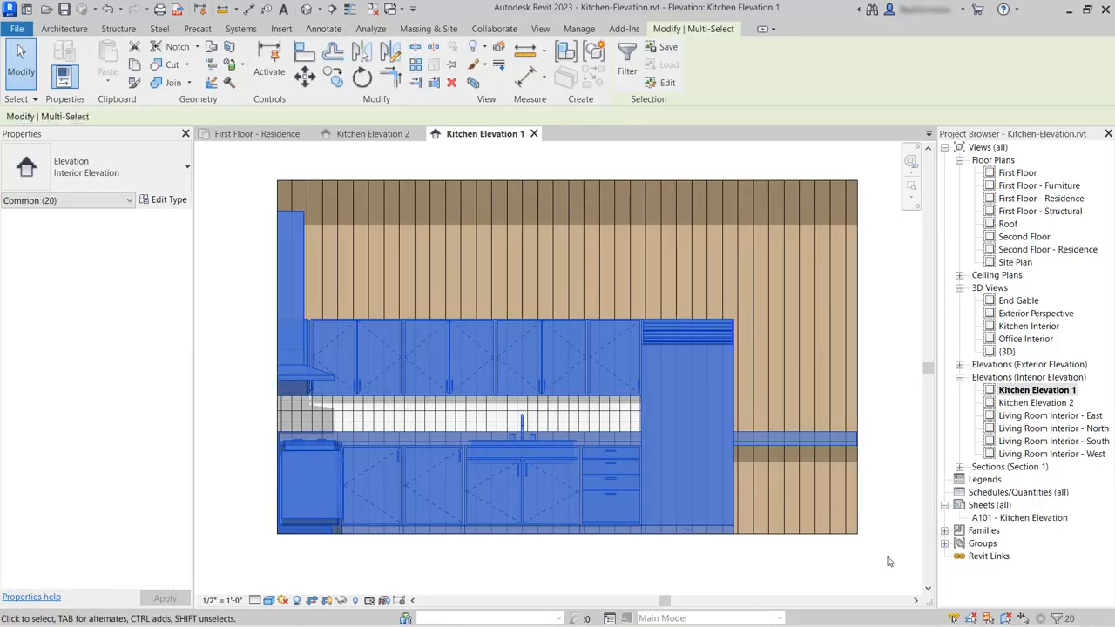
{"action": "left_click", "coordinate": [627, 68]}
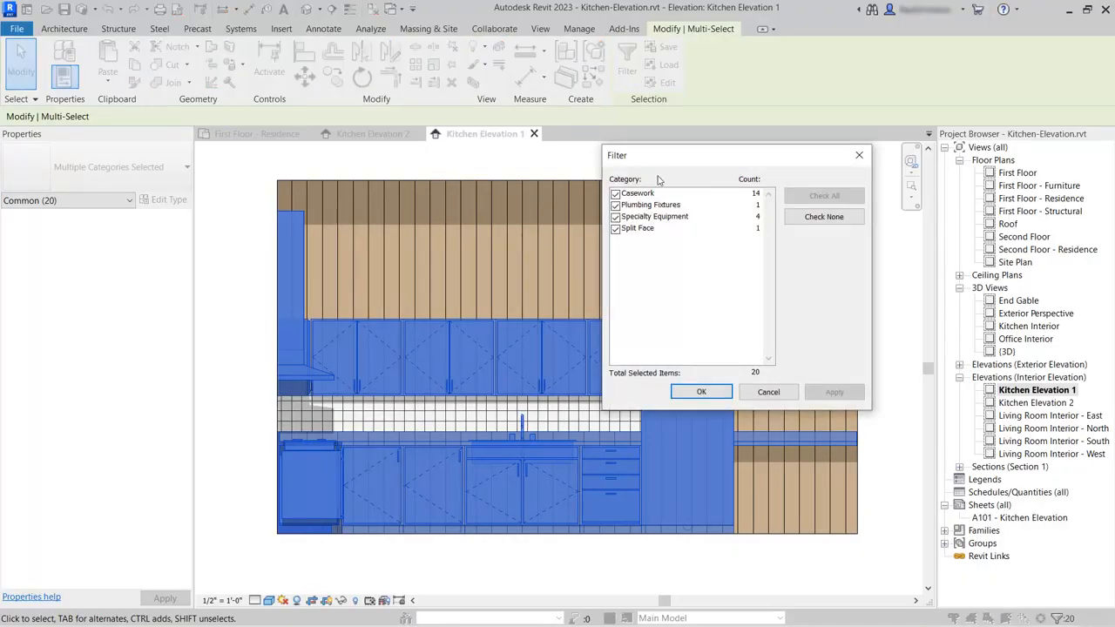
{"action": "left_click", "coordinate": [615, 205]}
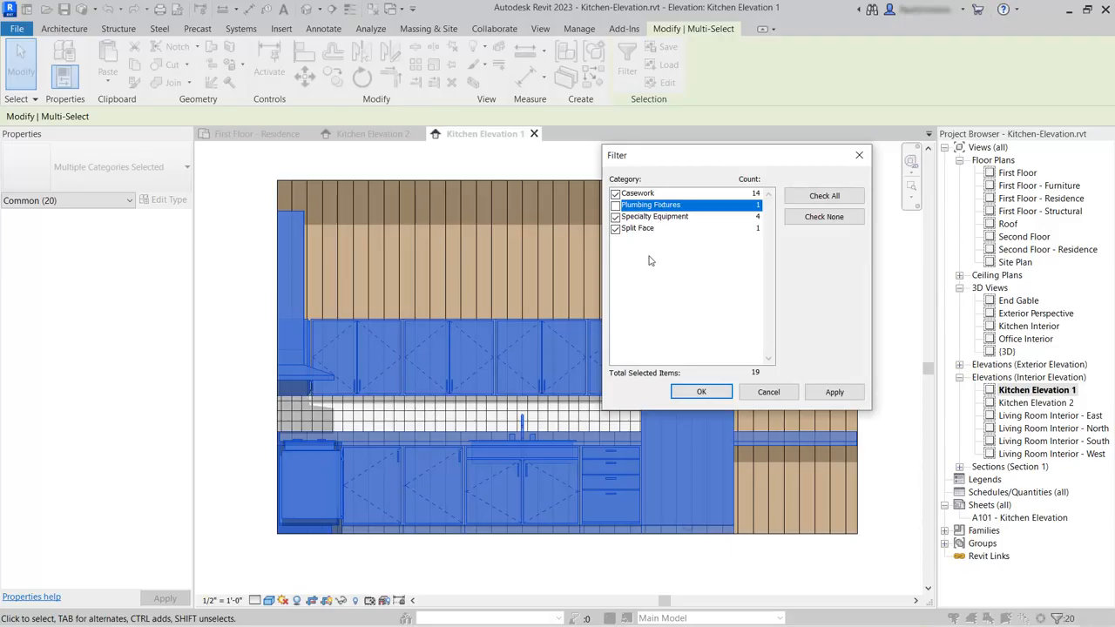
{"action": "left_click", "coordinate": [615, 229]}
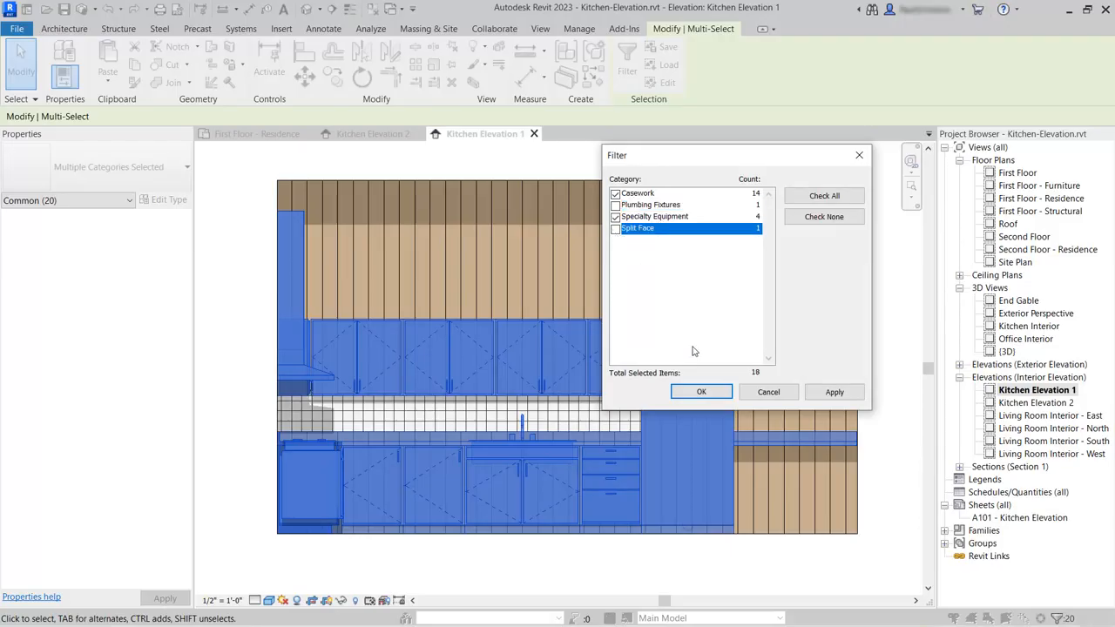
{"action": "left_click", "coordinate": [702, 392]}
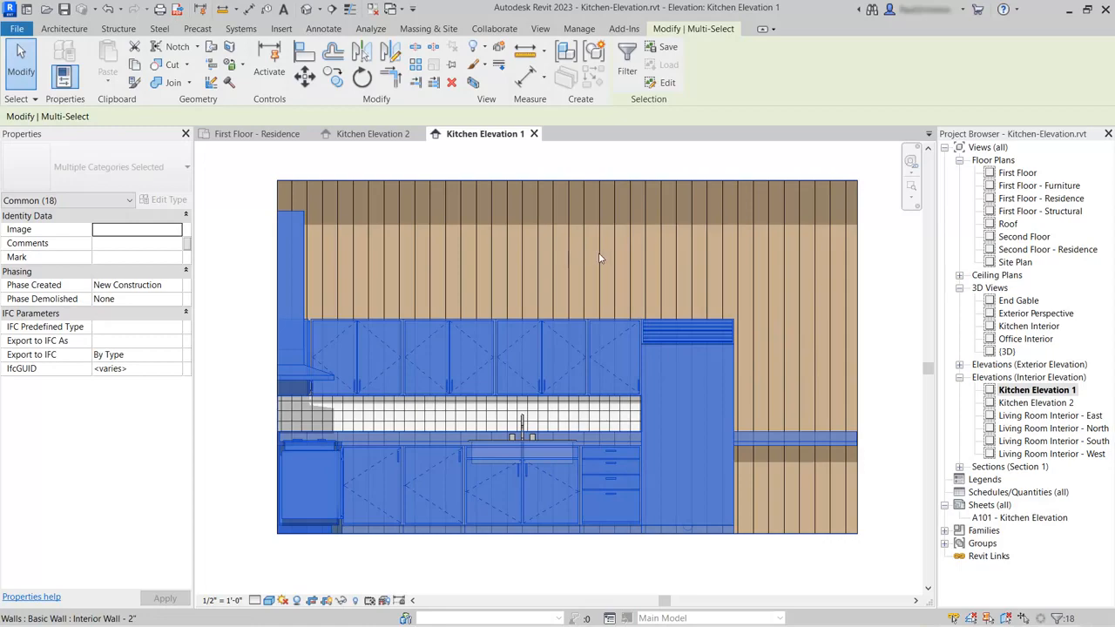
Tag only the selected casework and equipment with horizontal Multi-Category Tags using Object Description Tag : Center Aligned, without leaders.
{"action": "left_click", "coordinate": [323, 29]}
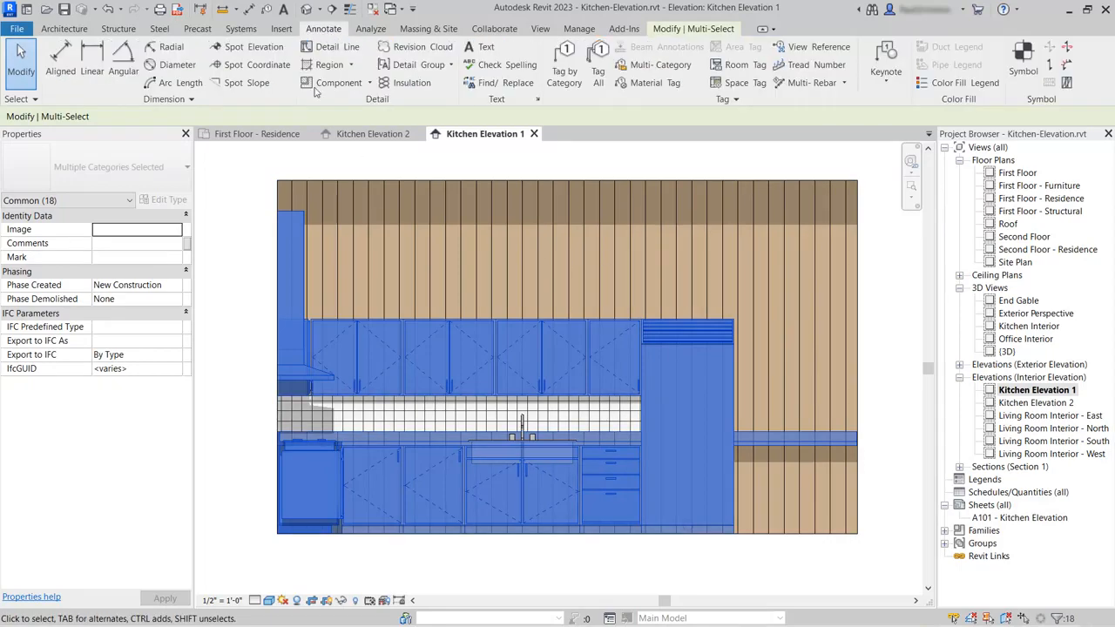
{"action": "left_click", "coordinate": [598, 71]}
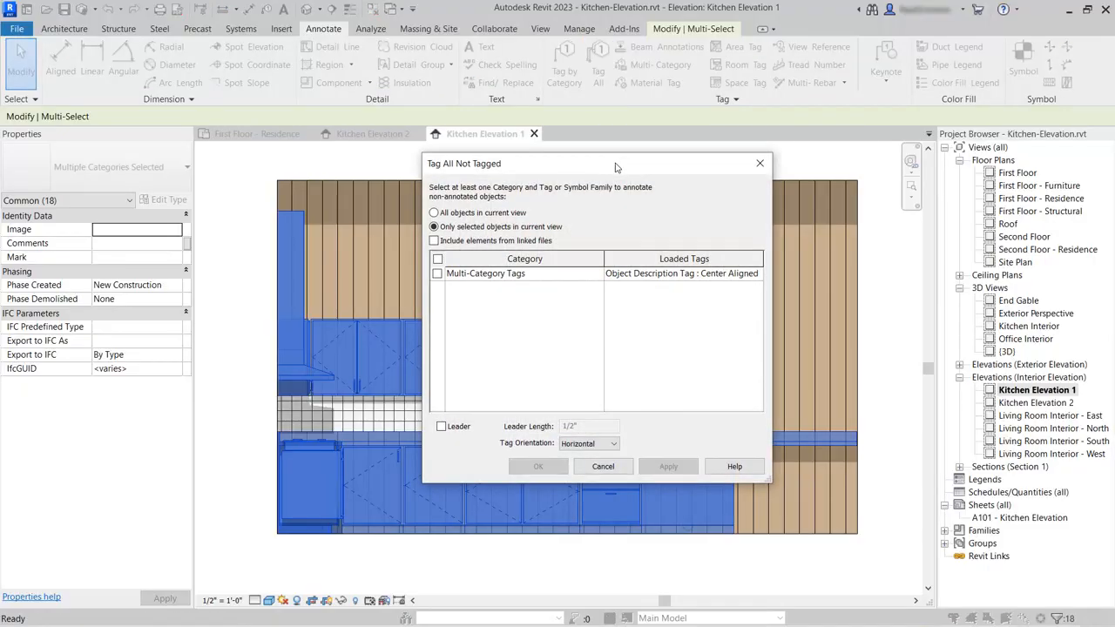
{"action": "left_click", "coordinate": [437, 274]}
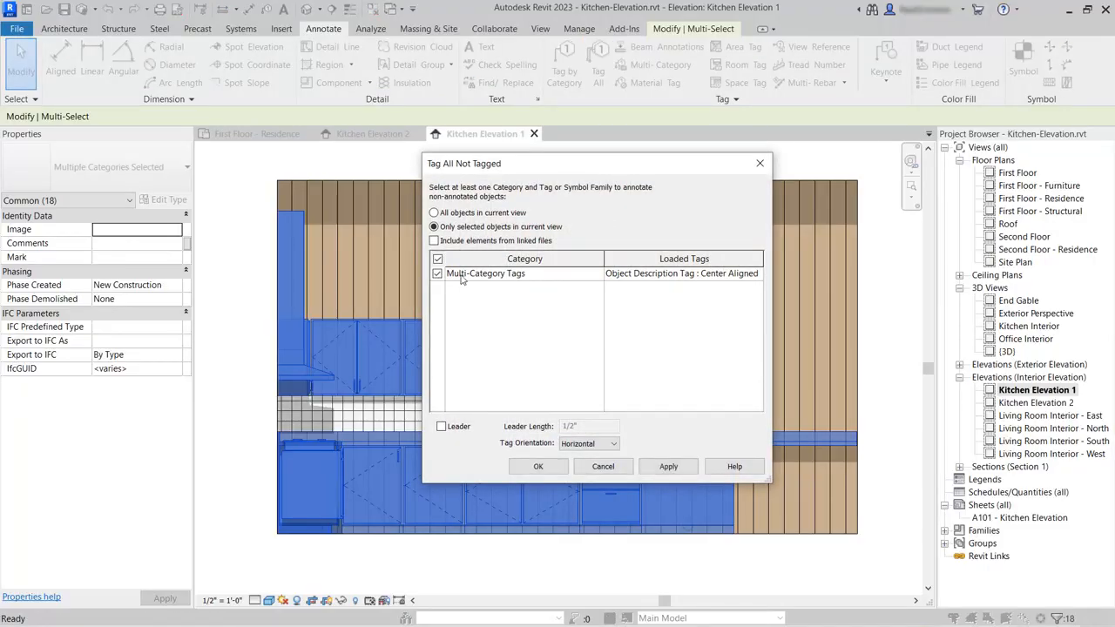
{"action": "left_click", "coordinate": [534, 466]}
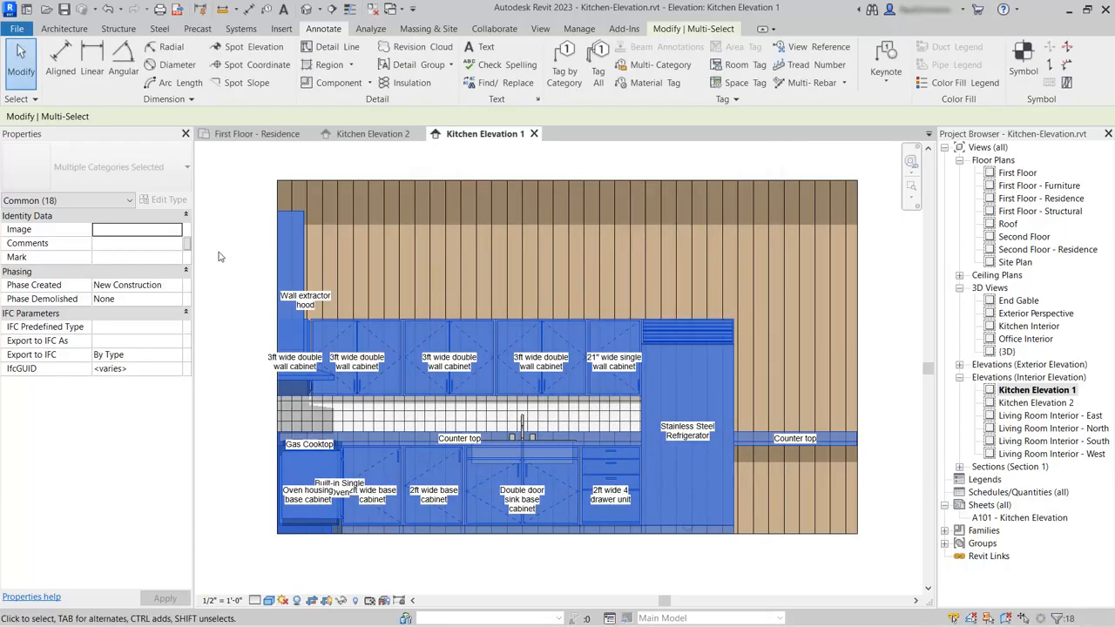
{"action": "key", "text": "Escape"}
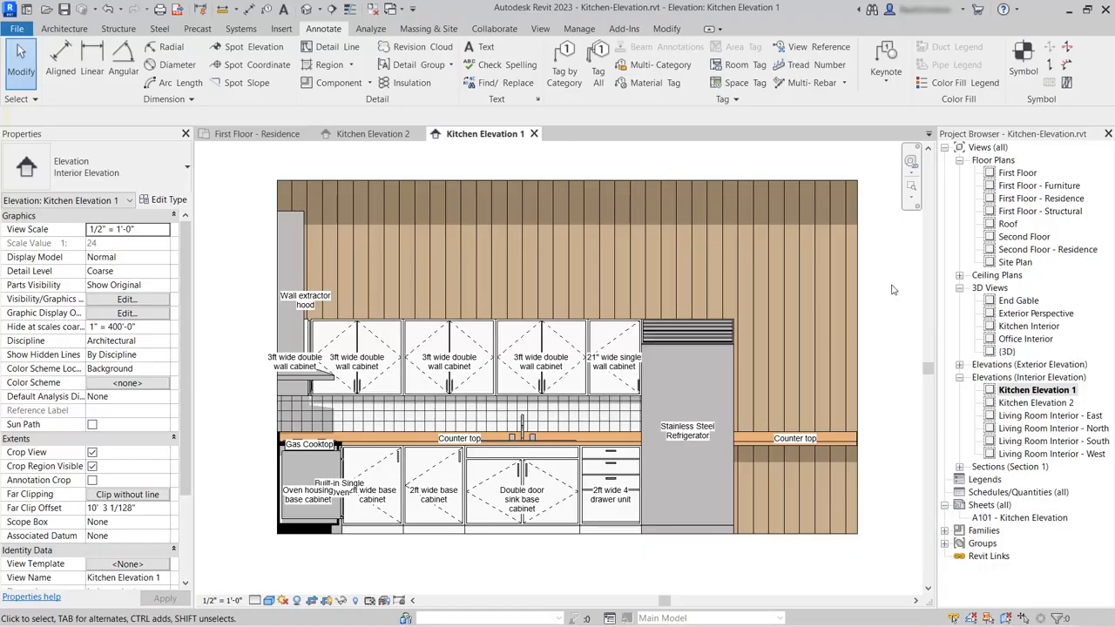
Open sheet A101 - Kitchen Elevation and place the Kitchen Elevation 1 view on its left half, above the title block.
{"action": "double_click", "coordinate": [1021, 519]}
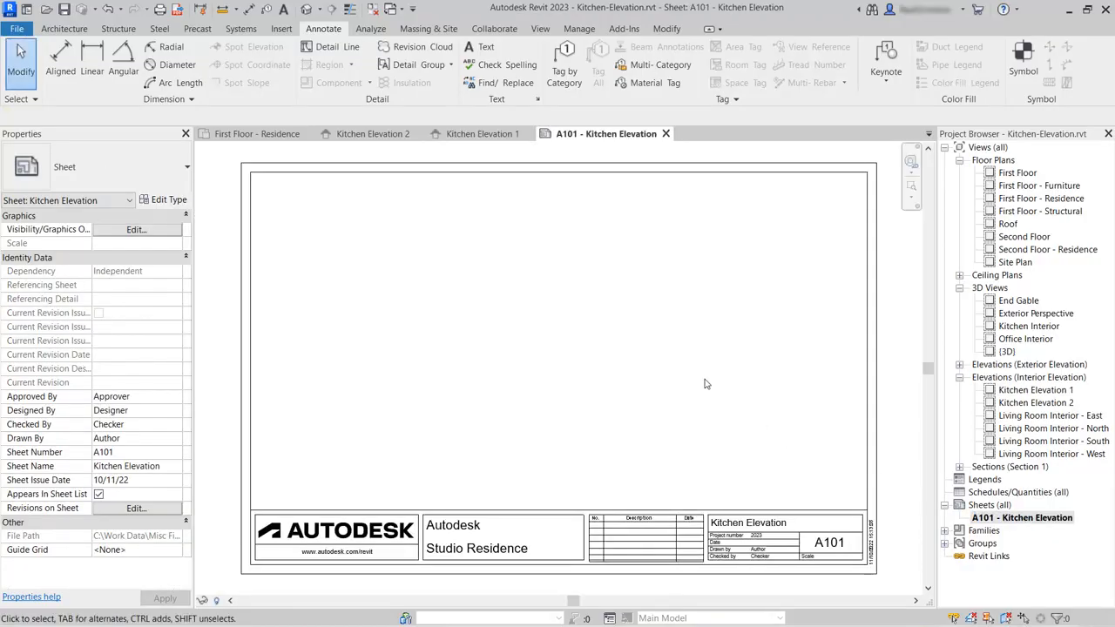
{"action": "left_click", "coordinate": [541, 28]}
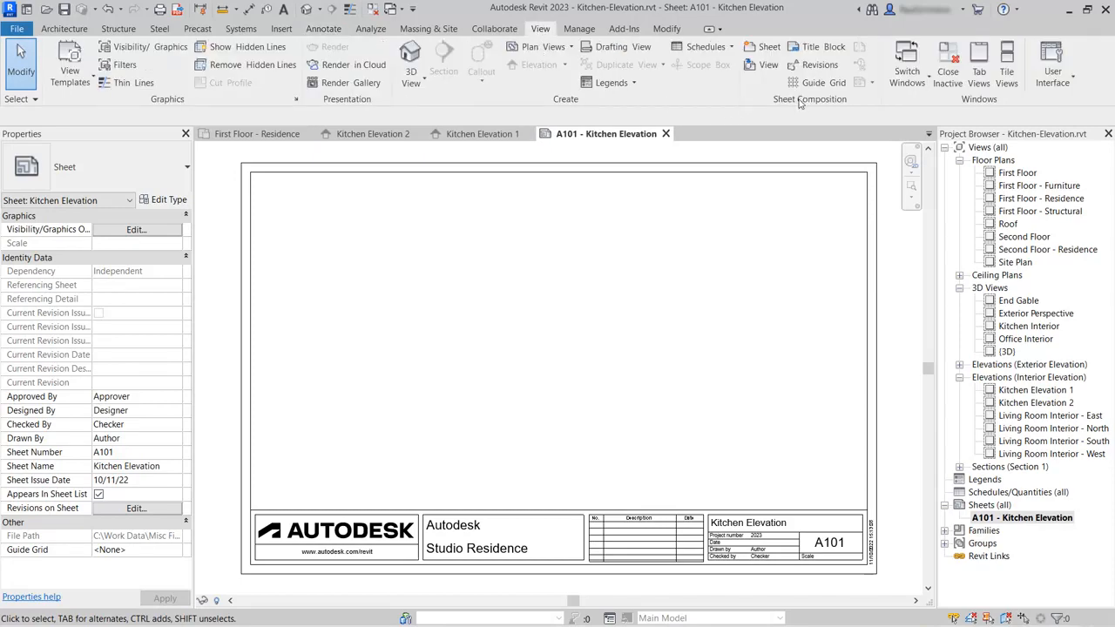
{"action": "left_click", "coordinate": [763, 67]}
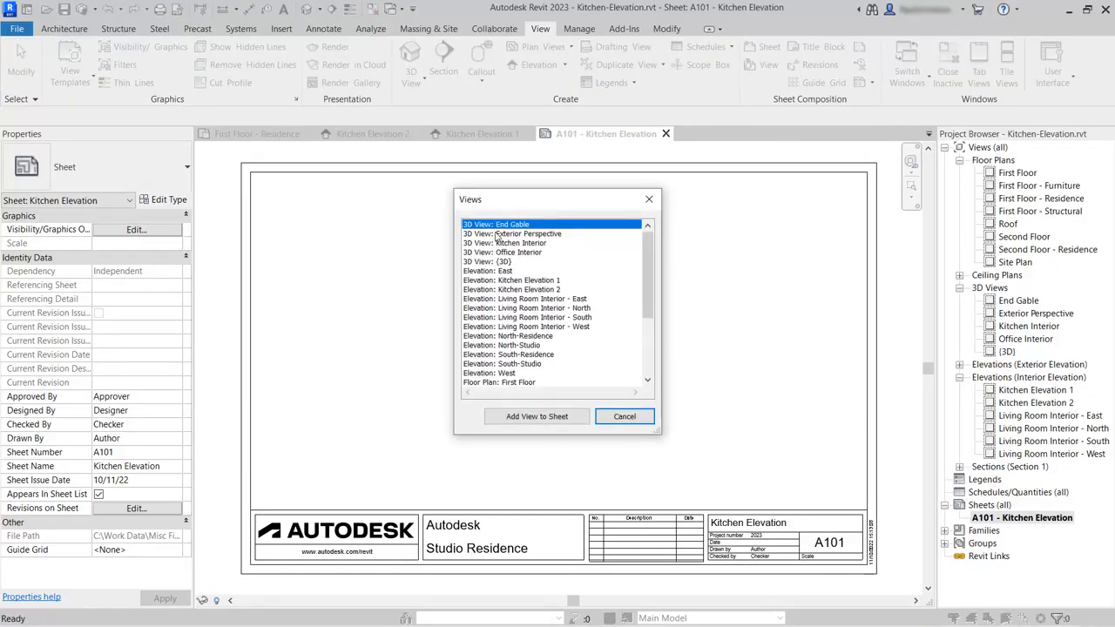
{"action": "left_click", "coordinate": [542, 281]}
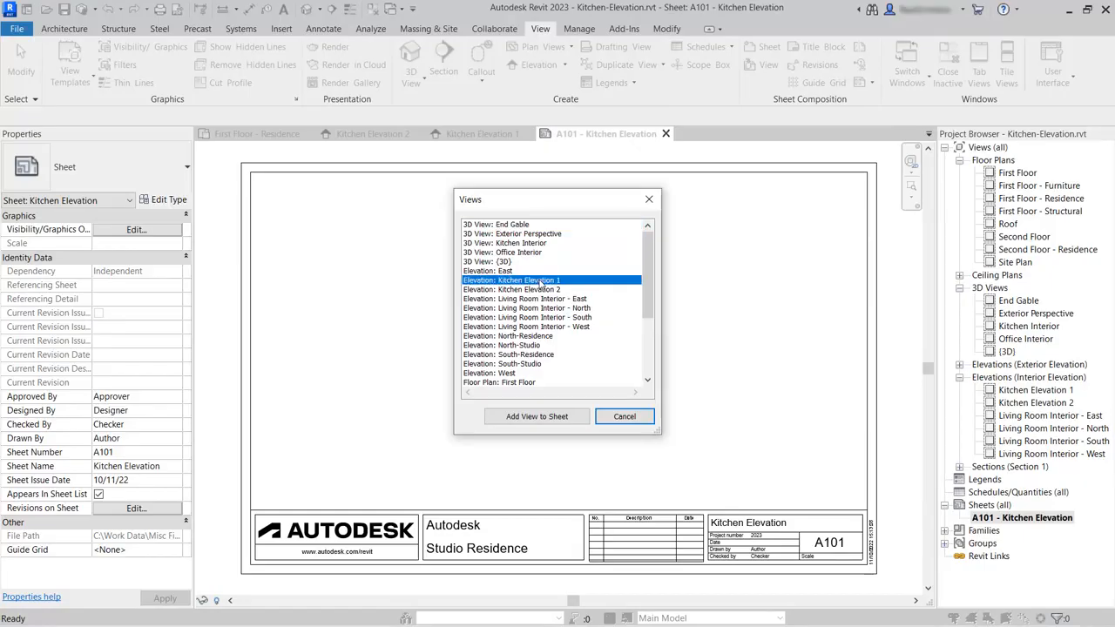
{"action": "left_click", "coordinate": [537, 417]}
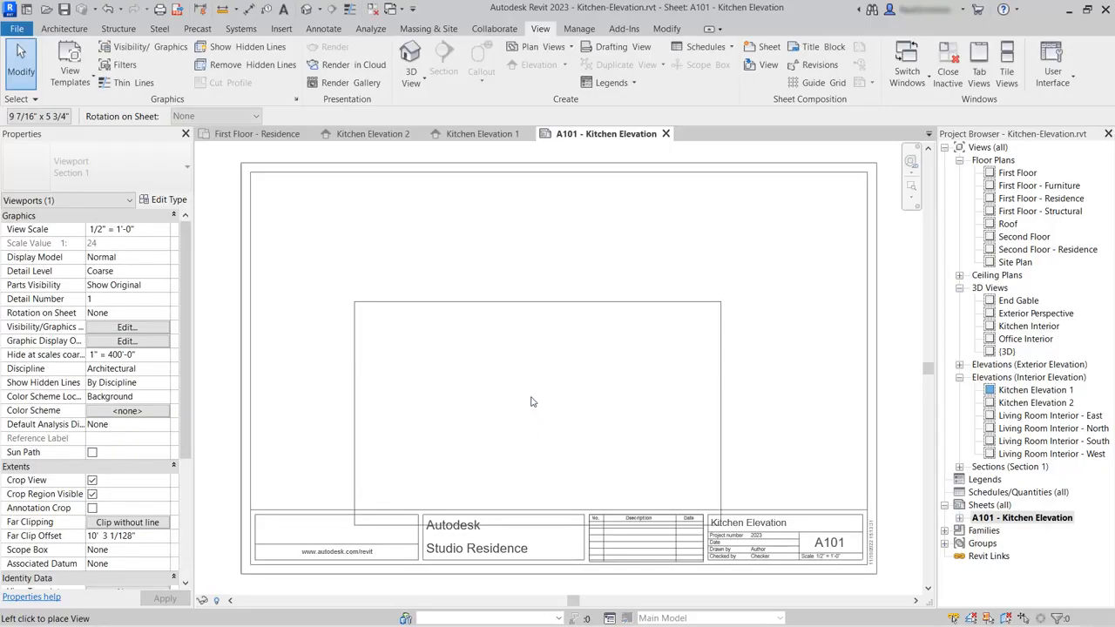
{"action": "left_click", "coordinate": [456, 339]}
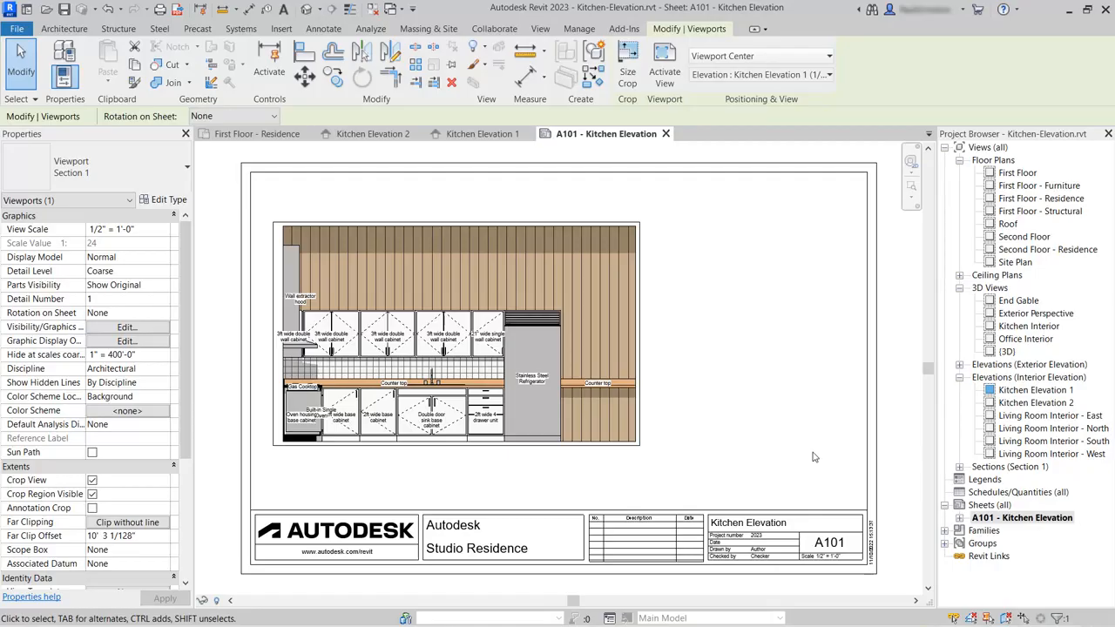
Place the Kitchen Elevation 2 view on the sheet to the right of Kitchen Elevation 1, horizontally aligned with it.
{"action": "left_click", "coordinate": [540, 29]}
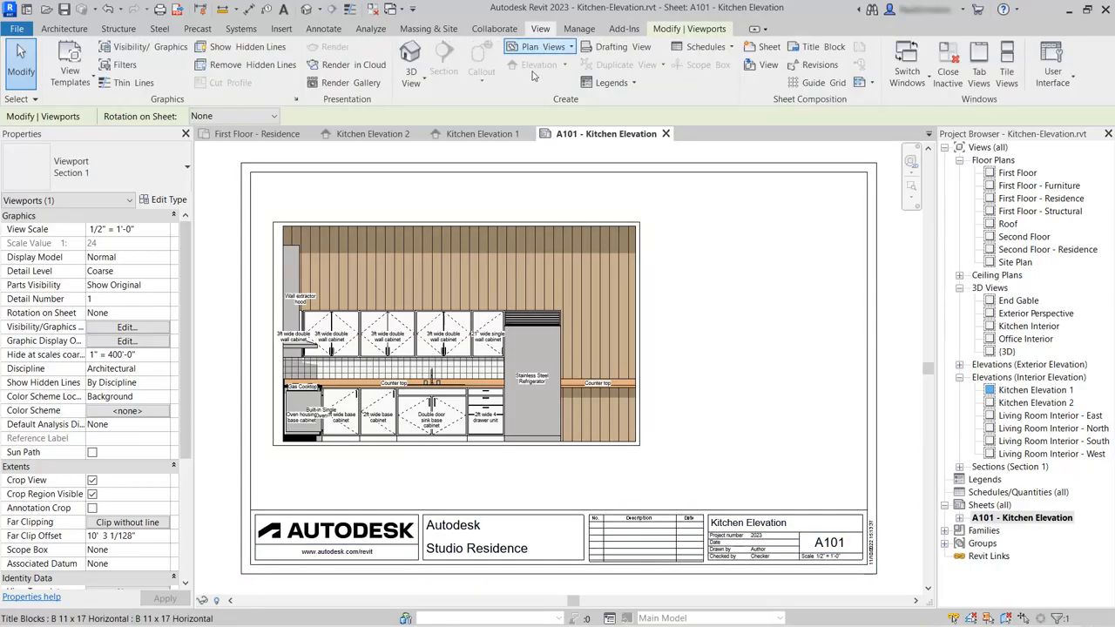
{"action": "left_click", "coordinate": [764, 66]}
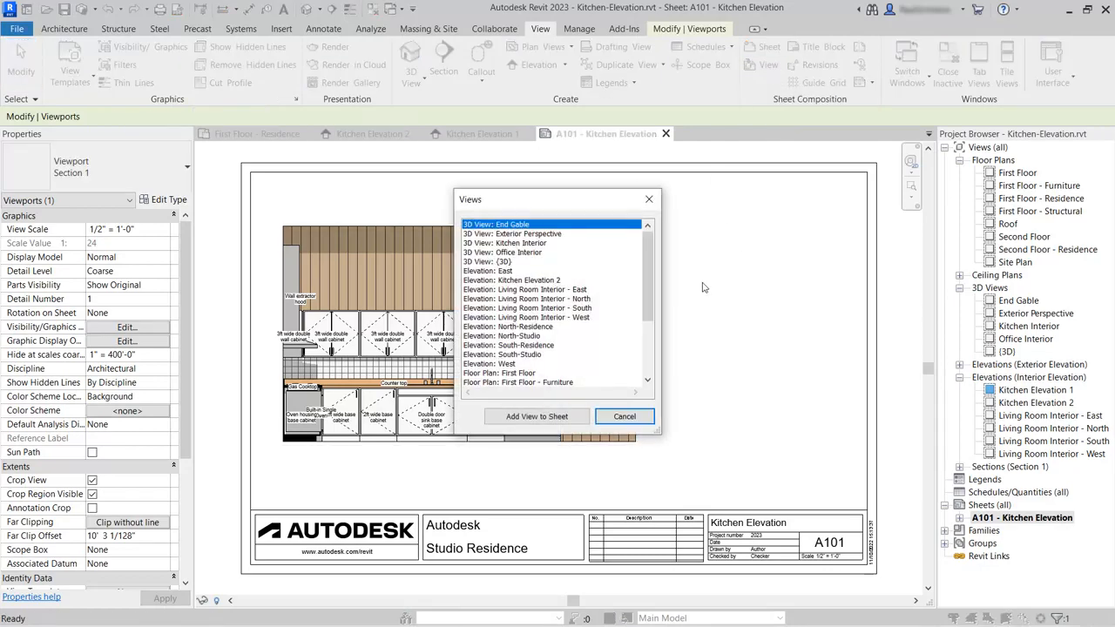
{"action": "left_click", "coordinate": [530, 281]}
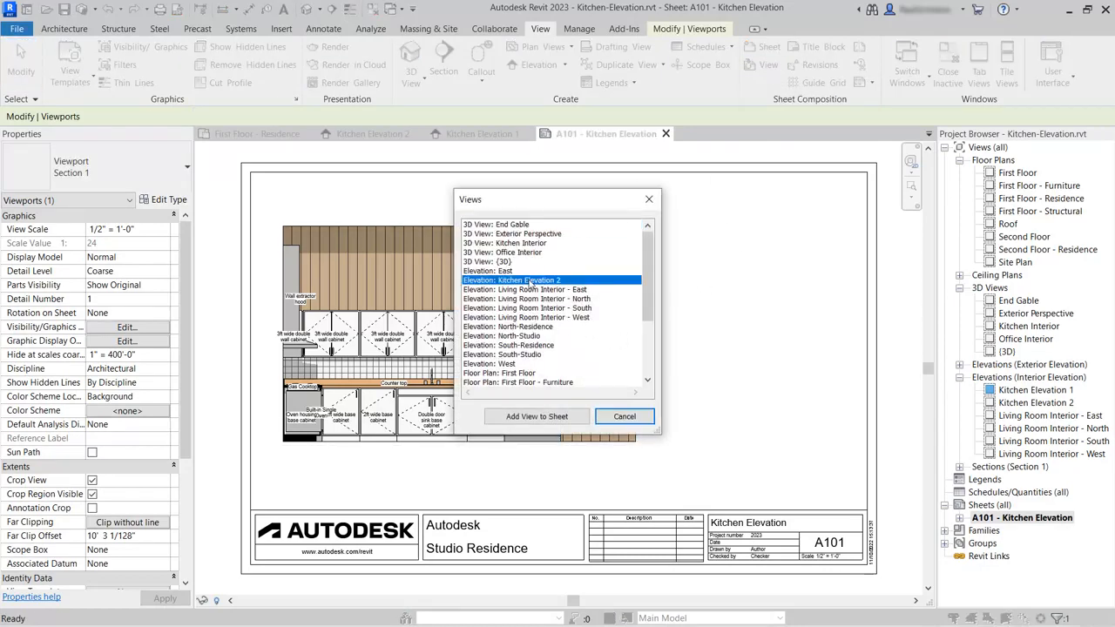
{"action": "left_click", "coordinate": [538, 417]}
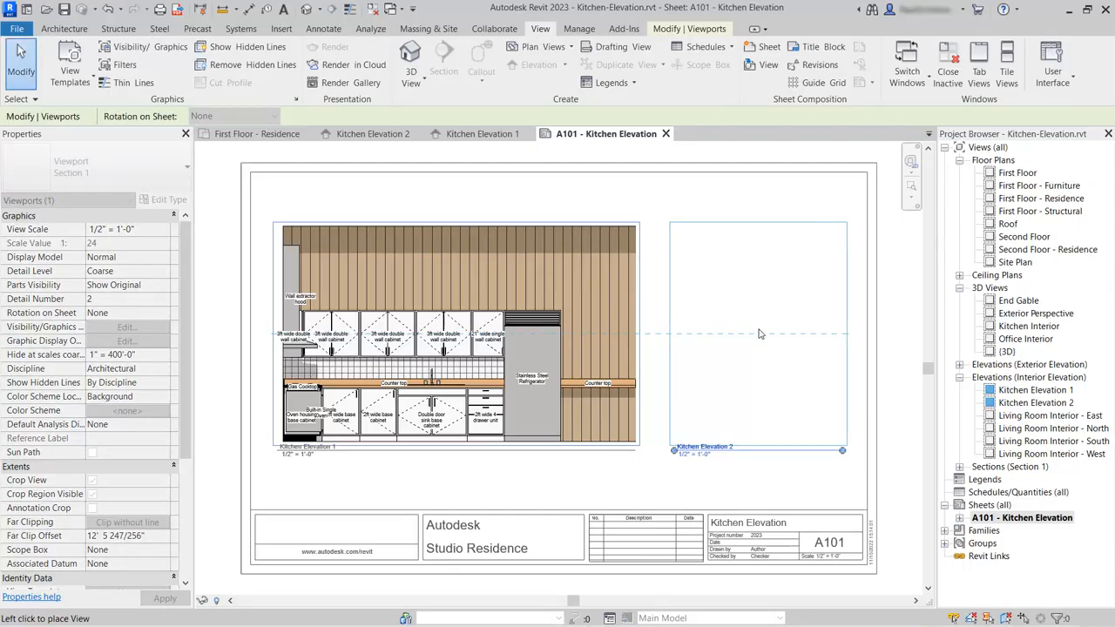
{"action": "left_click", "coordinate": [759, 334]}
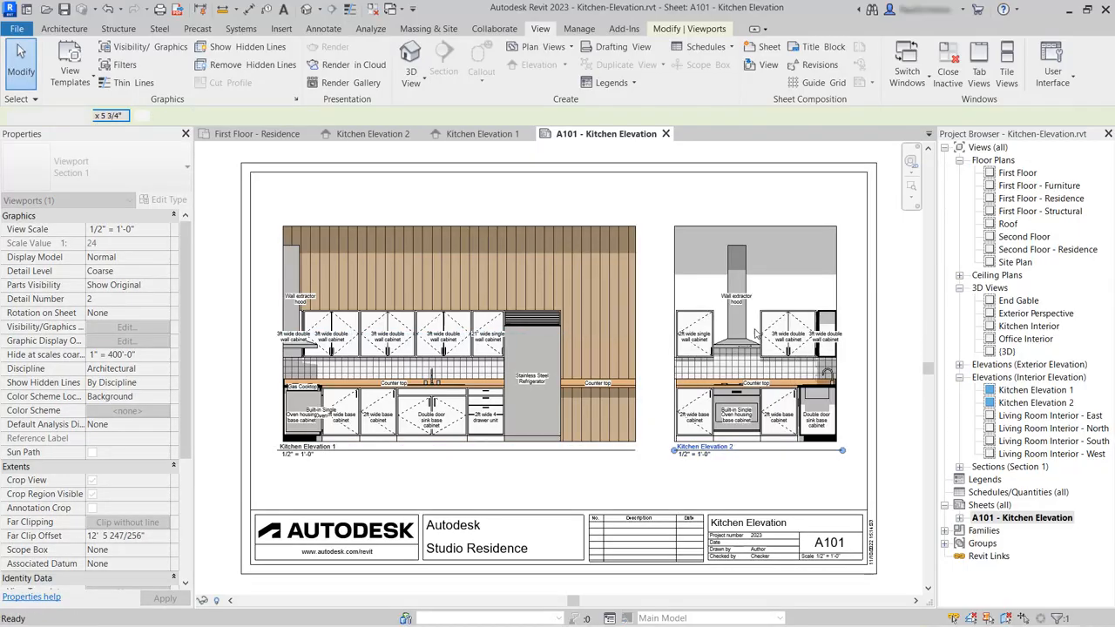
{"action": "left_click", "coordinate": [740, 496]}
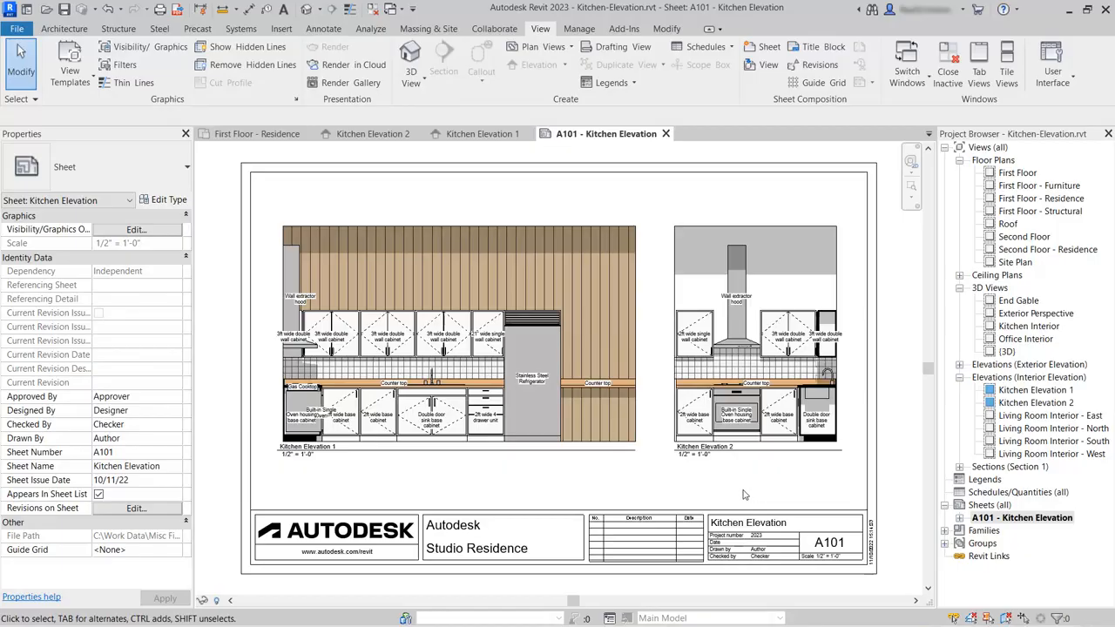